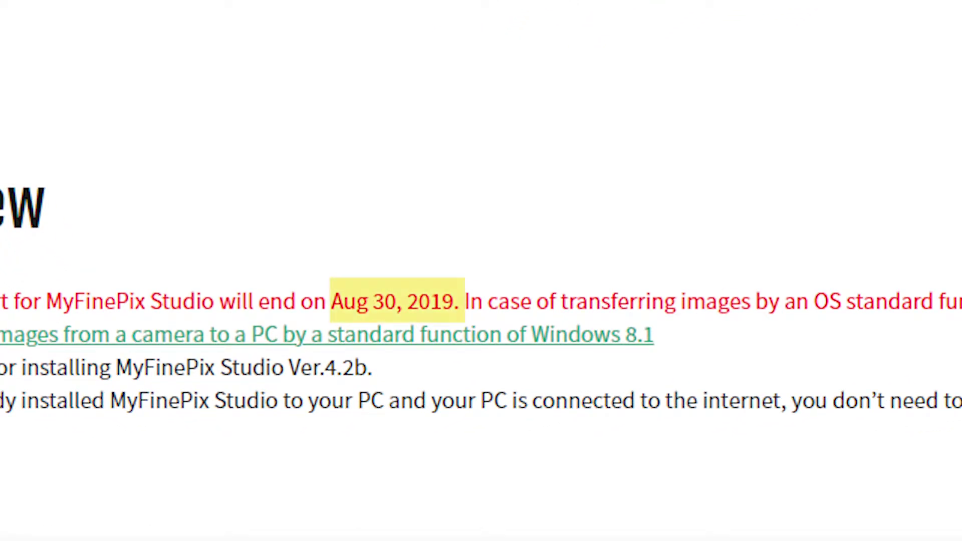
- Review the MyFinePix Studio web page's system requirements and the licence agreement in its Download section
scroll(481, 270, "down", 20)
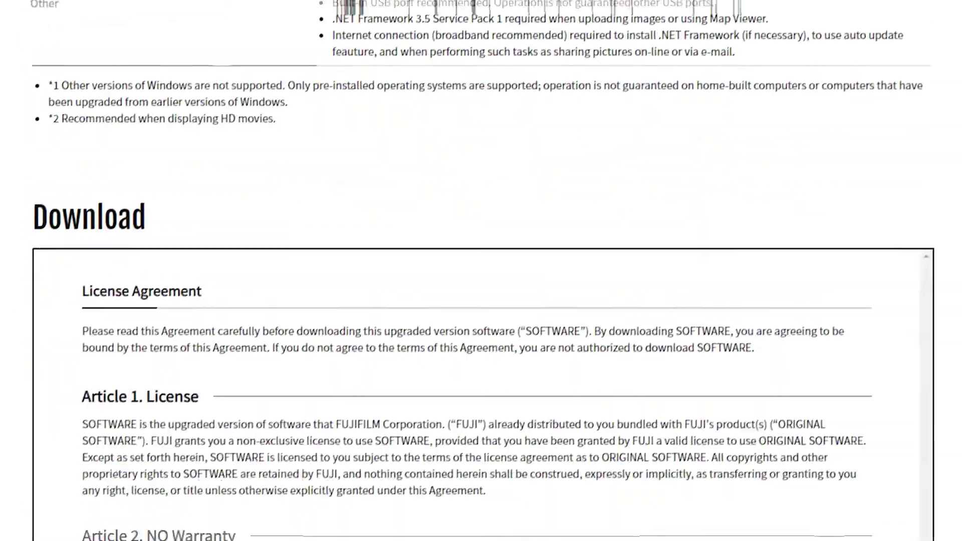
scroll(481, 270, "down", 10)
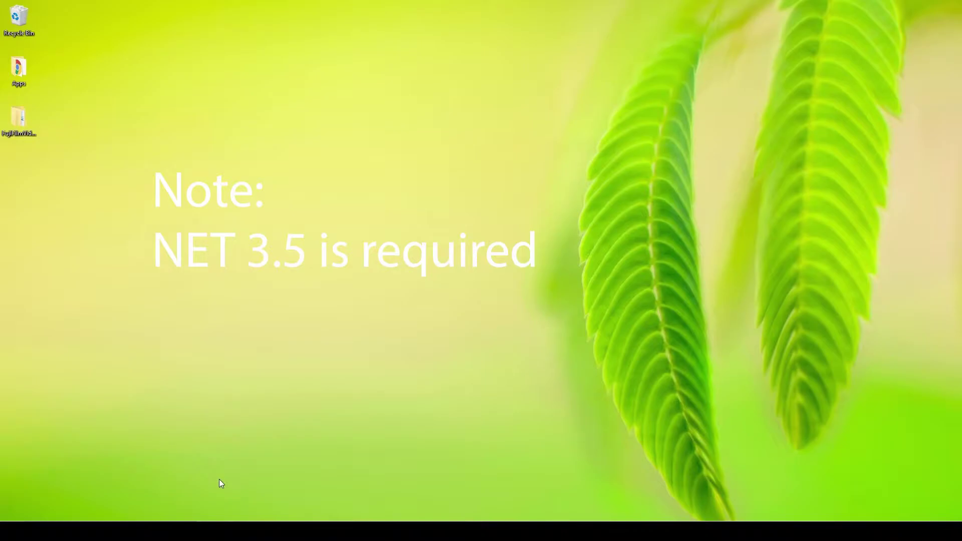
- Launch MyFinePix Studio through the Windows search and skip the update check
key("super+s")
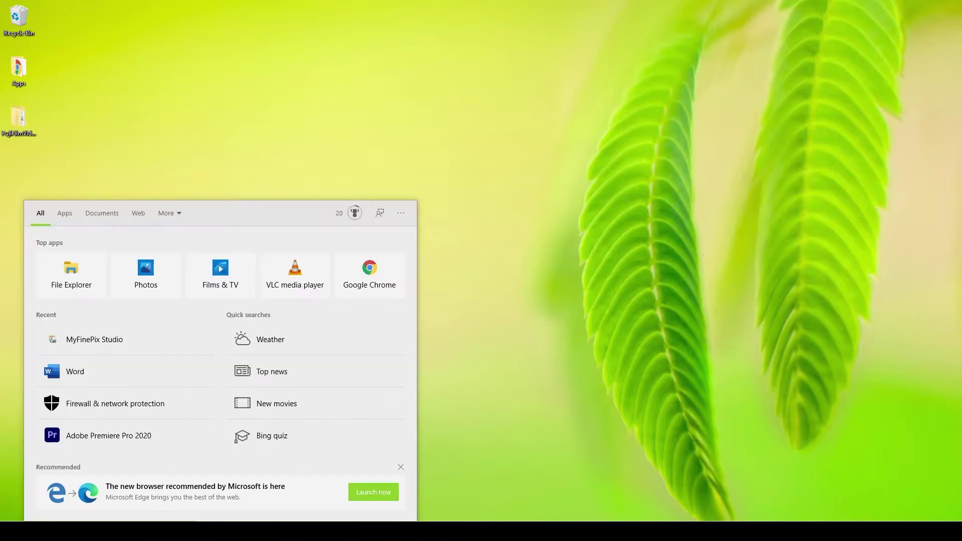
type("my")
key("Return")
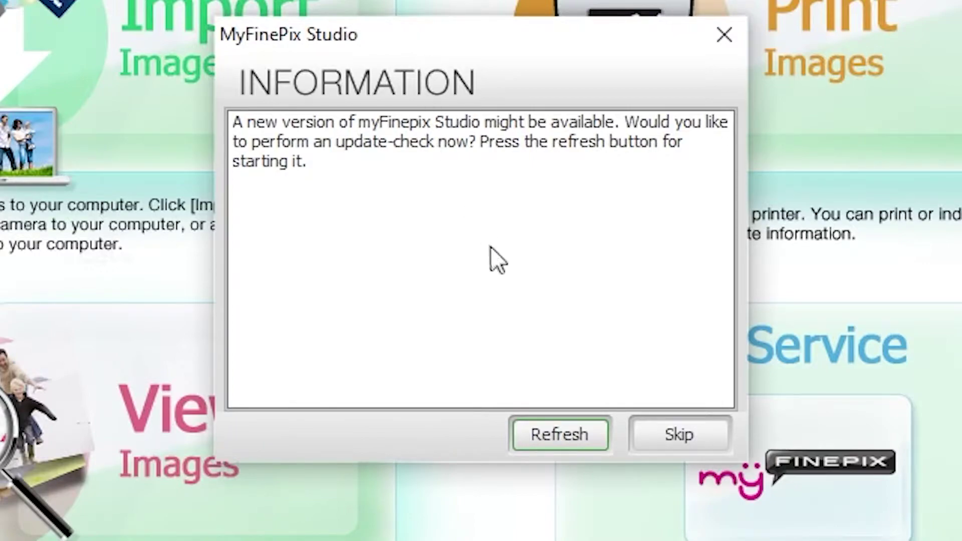
left_click(685, 437)
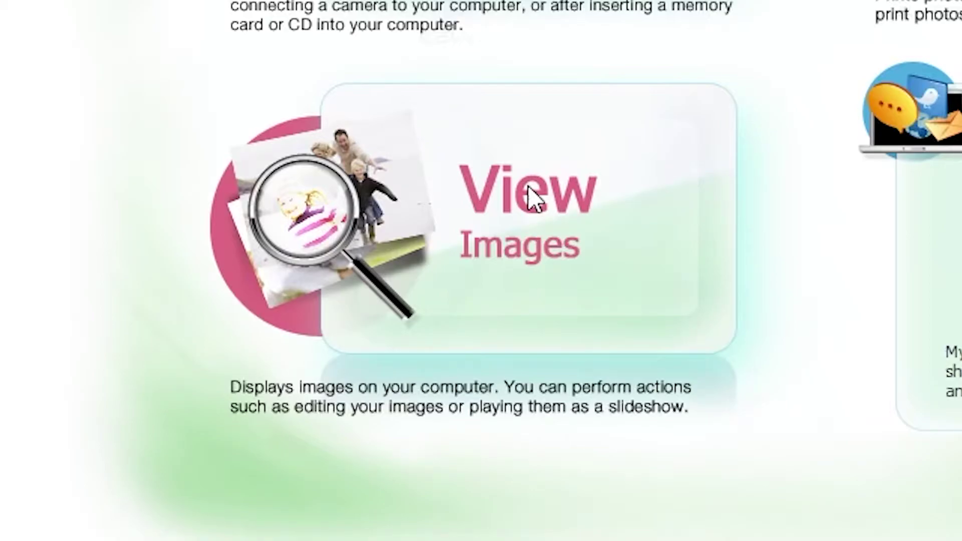
- Open the View Images area and dismiss the Manage Photo Folders wizard
left_click(468, 185)
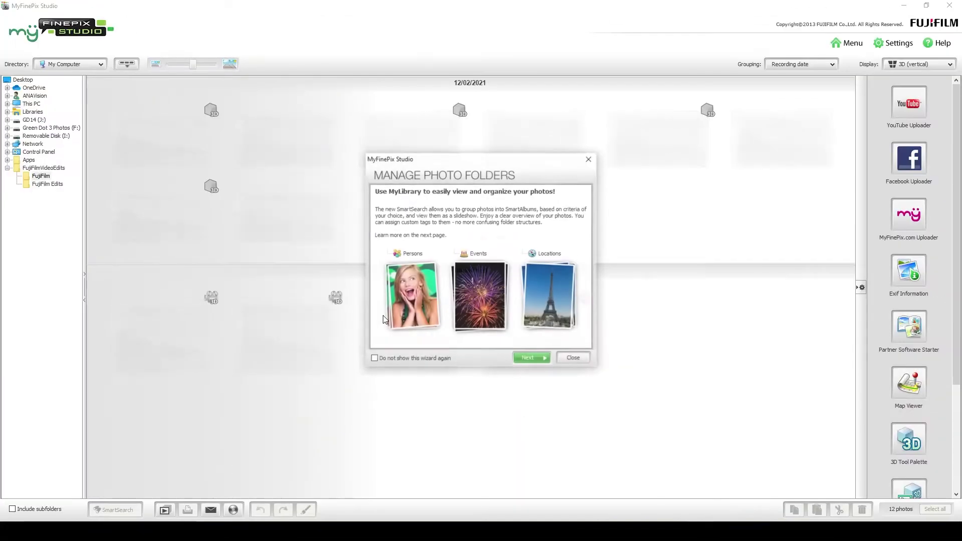
left_click(573, 357)
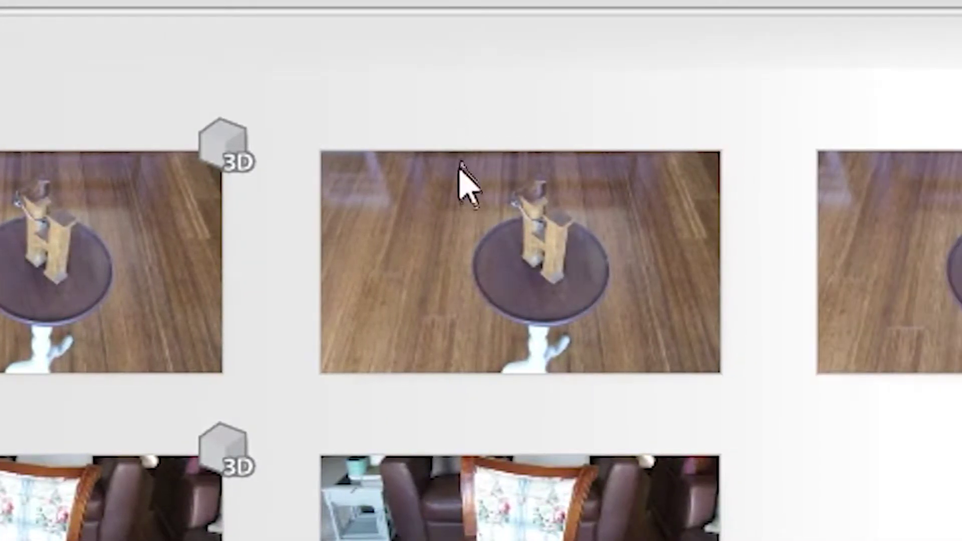
mouse_move(490, 284)
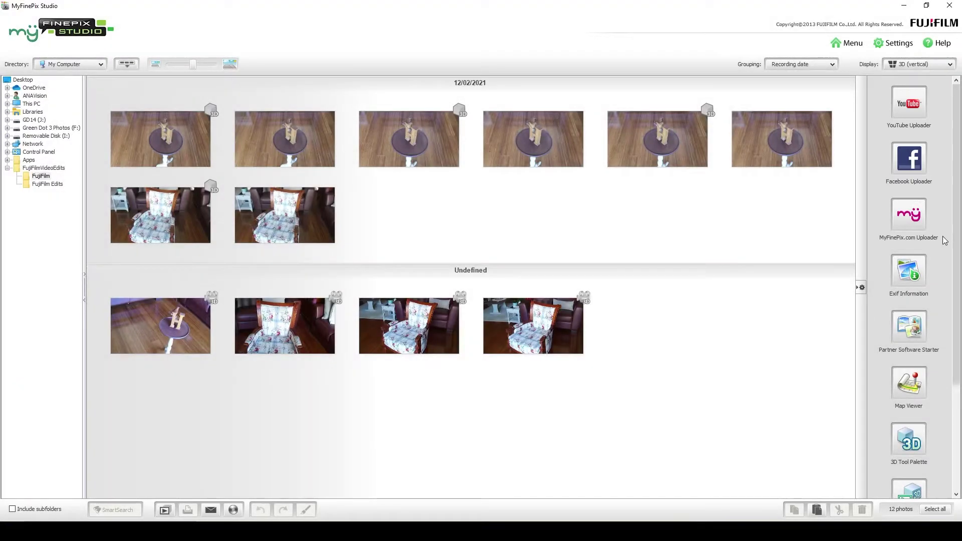
- Open the first table photo in the 3D Viewer and compare its left-eye, right-eye and combined 3D views
left_click_drag(958, 216, 957, 366)
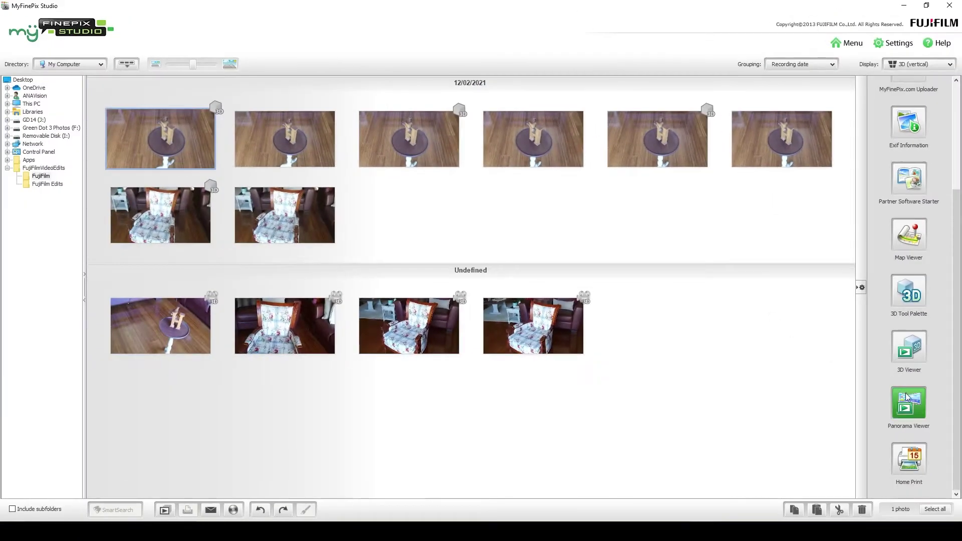
left_click(911, 357)
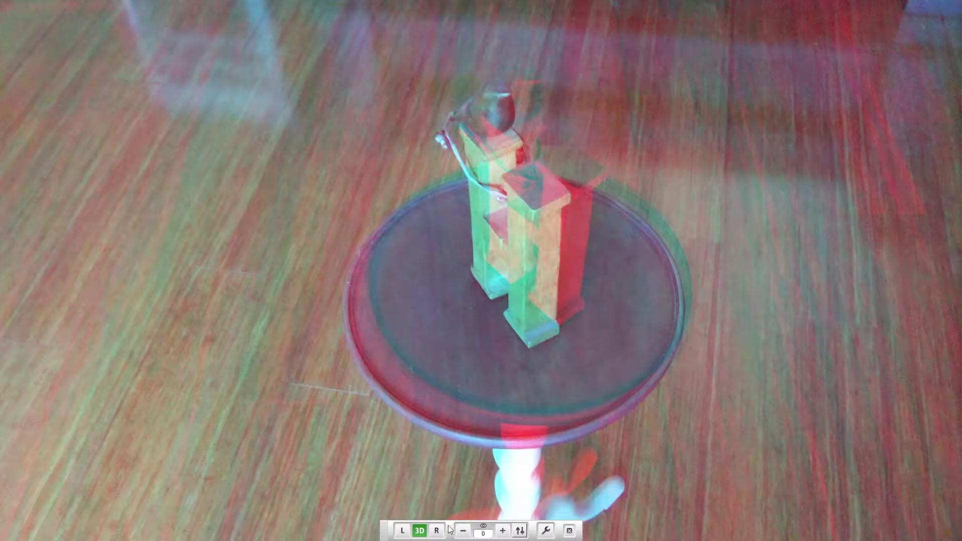
left_click(401, 533)
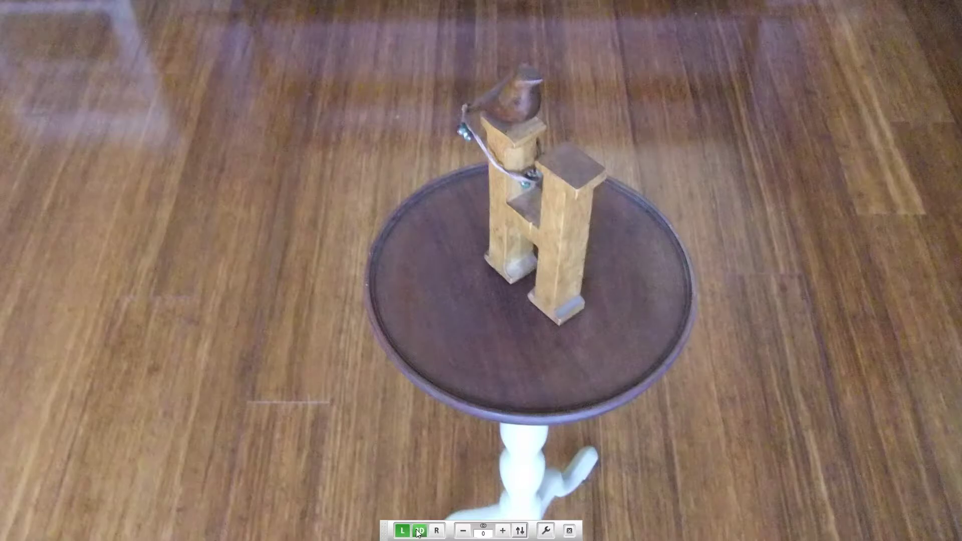
left_click(434, 531)
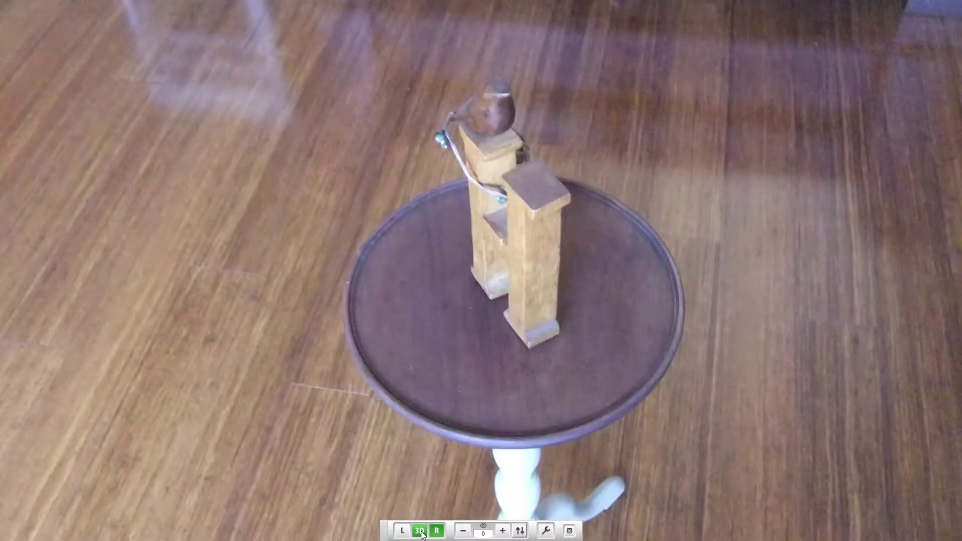
left_click(420, 531)
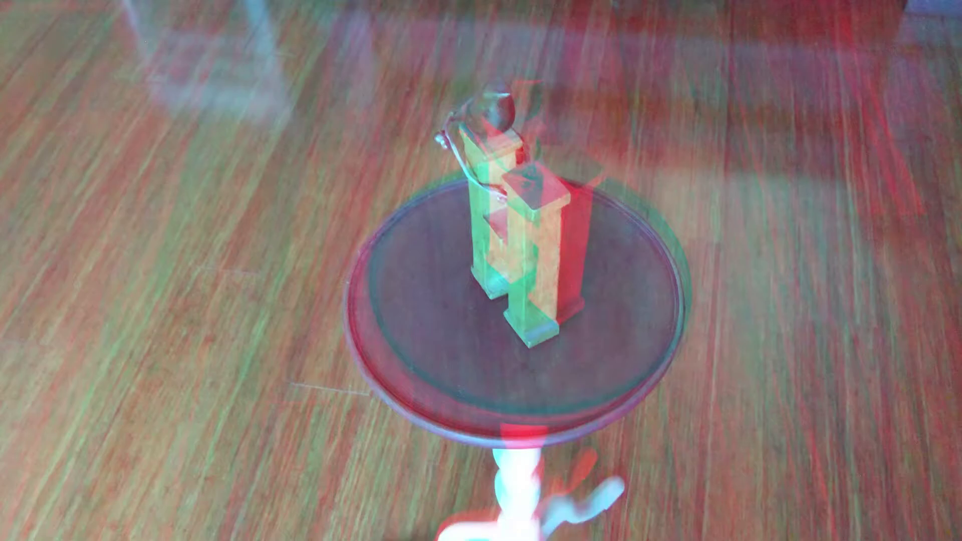
- Raise the photo's 3D parallax adjustment to +9
mouse_move(491, 532)
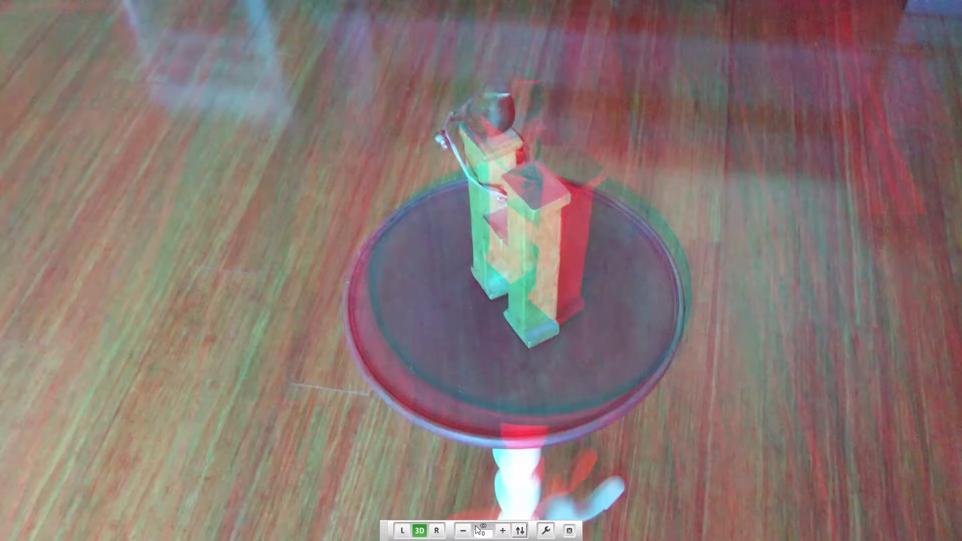
left_click(503, 531)
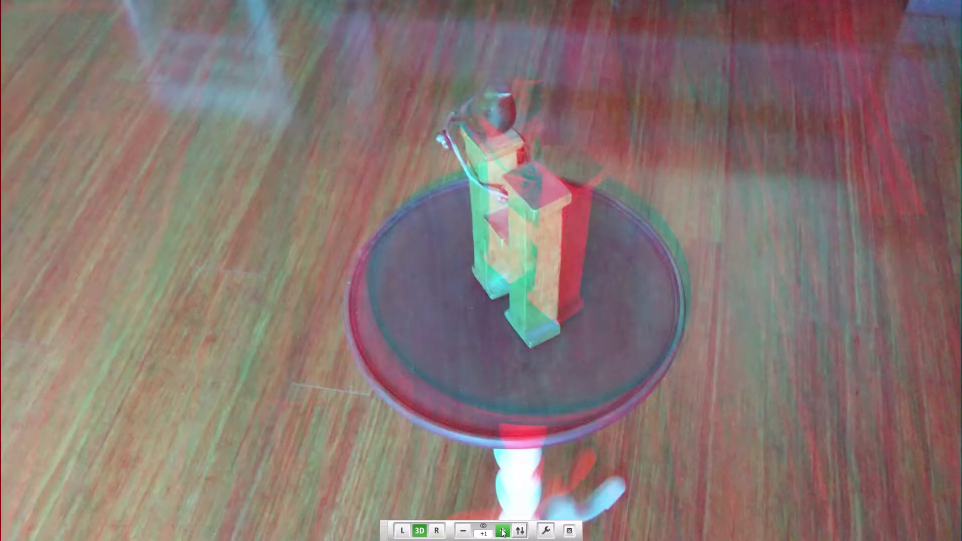
left_click(502, 531)
left_click(503, 531)
left_click(502, 531)
left_click(503, 531)
left_click(502, 531)
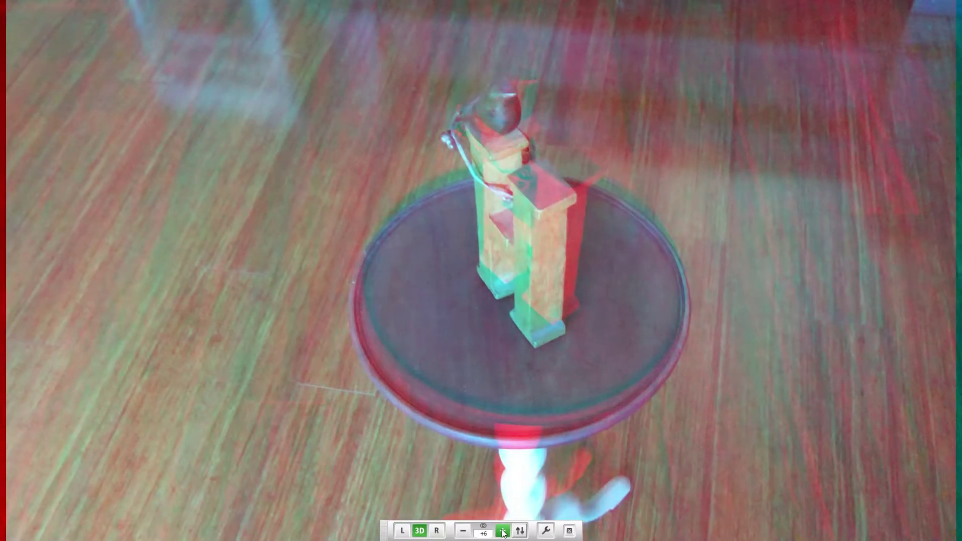
left_click(503, 531)
left_click(502, 531)
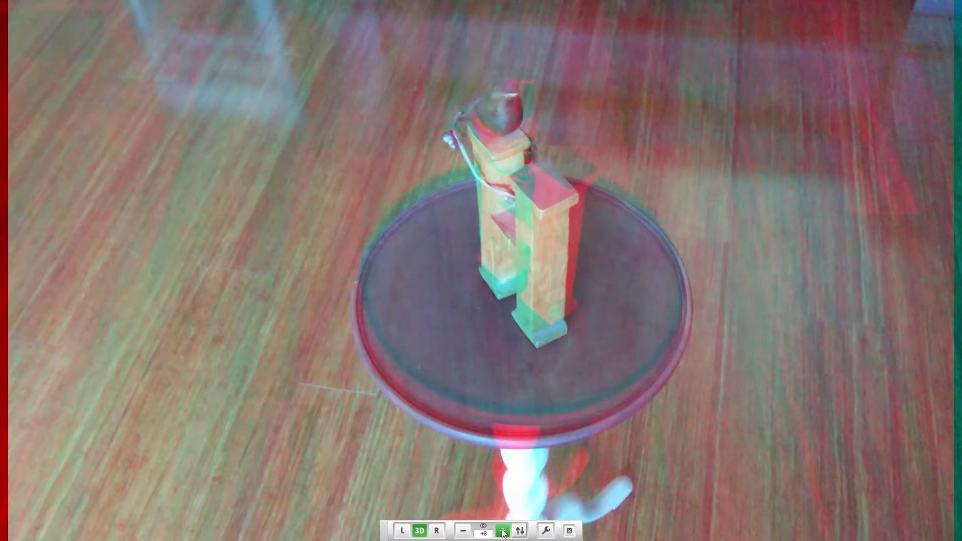
left_click(502, 531)
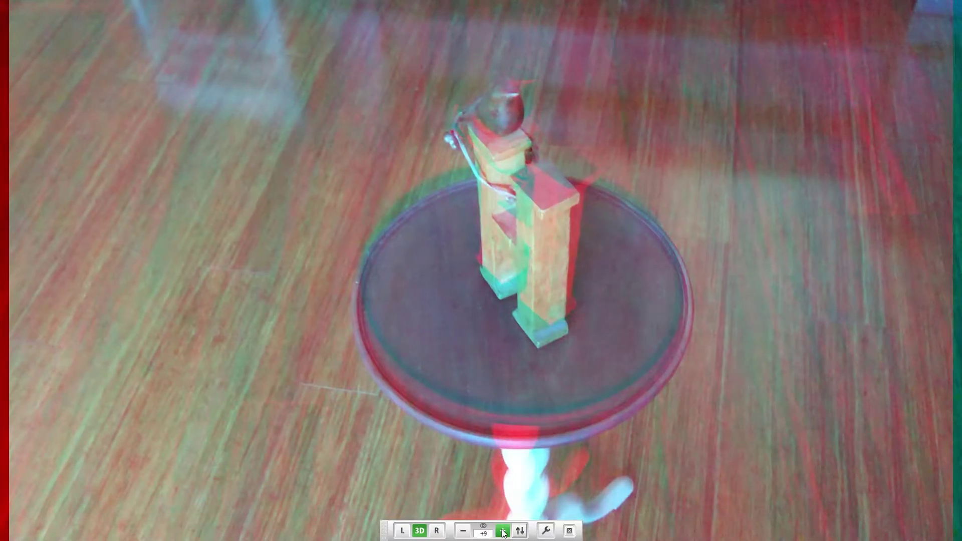
- Bring the photo's 3D parallax adjustment back to 0
left_click(462, 532)
left_click(462, 532)
left_click(462, 532)
left_click(463, 532)
left_click(462, 532)
left_click(462, 532)
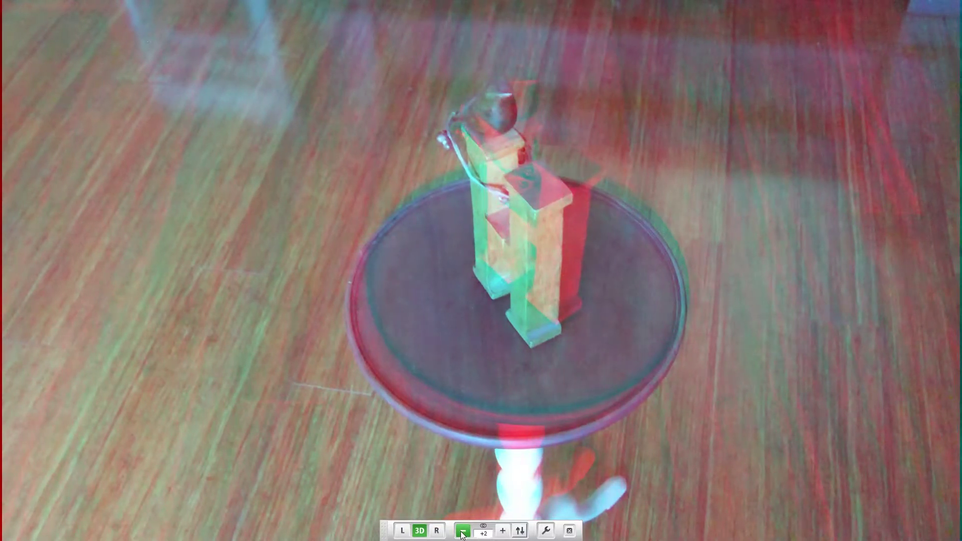
left_click(463, 532)
left_click(462, 532)
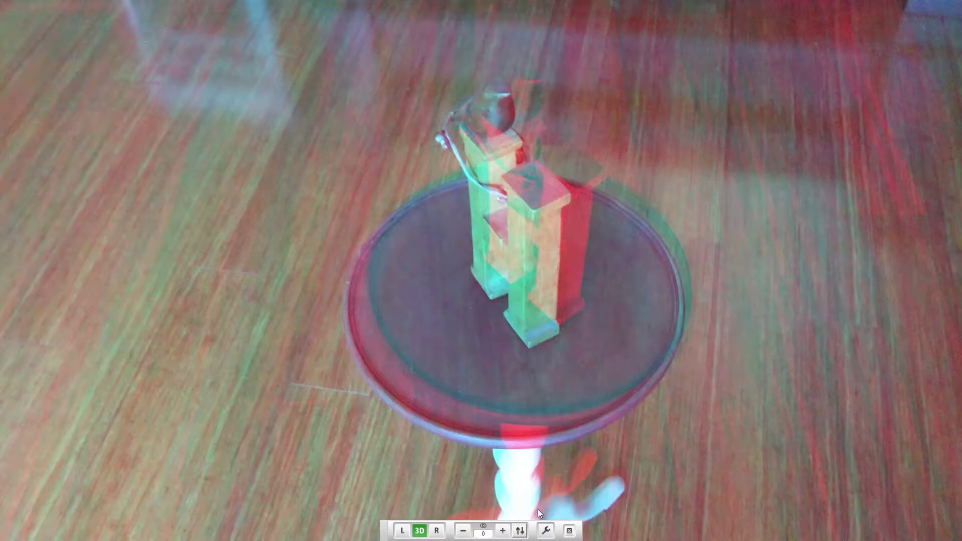
- Check the photo's 3D display method, keep Anaglyph, and leave the full-screen viewer
left_click(546, 531)
left_click(546, 531)
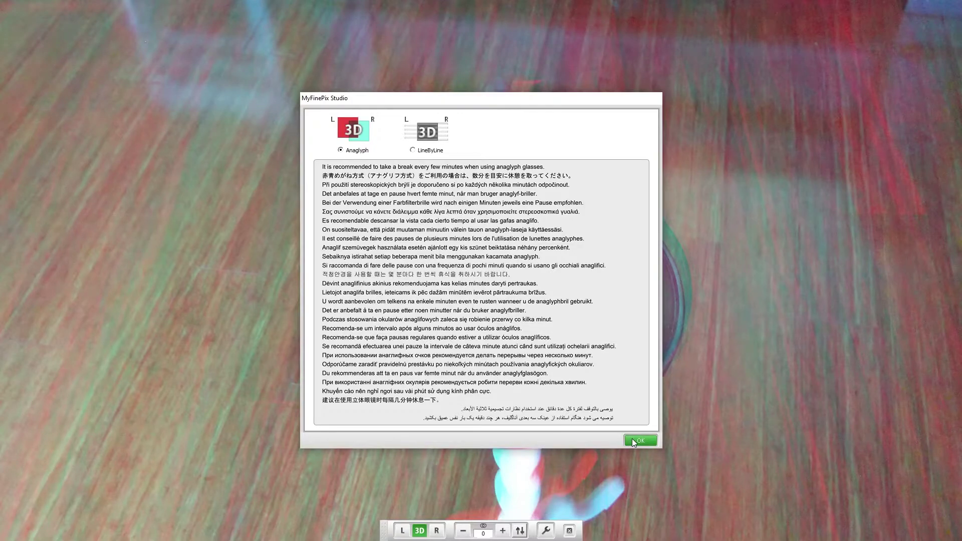
left_click(634, 442)
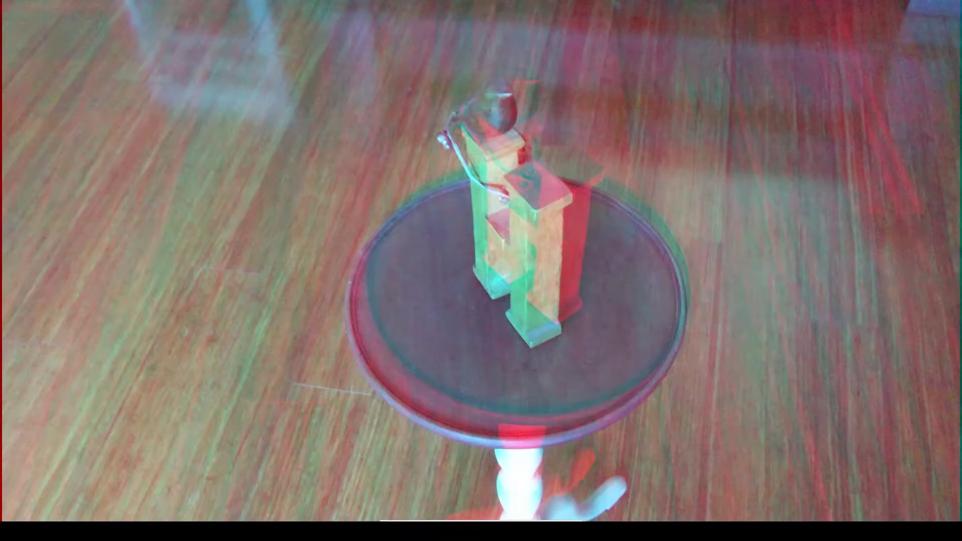
key("Escape")
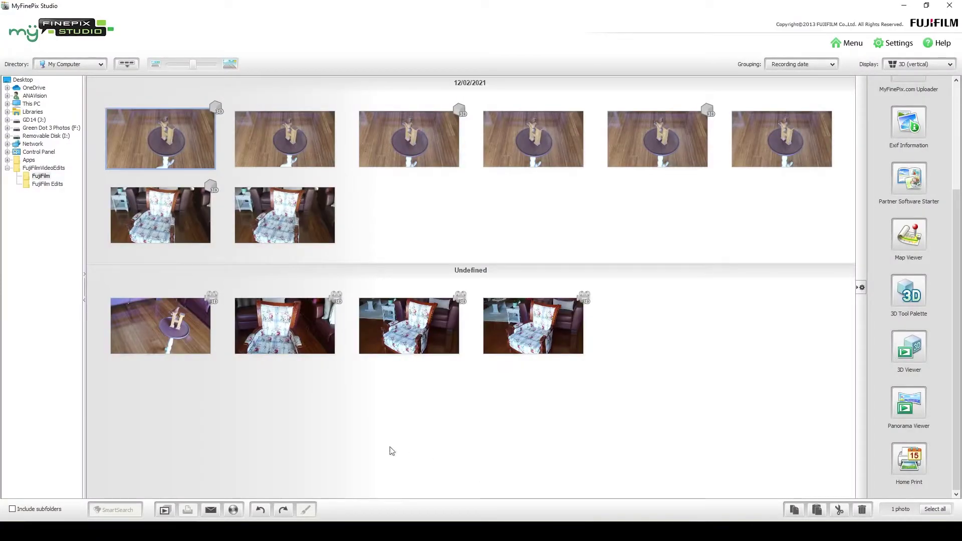
- Open the first movie in the Undefined group, showing the round table, in the 3D Viewer
left_click(350, 441)
left_click(172, 336)
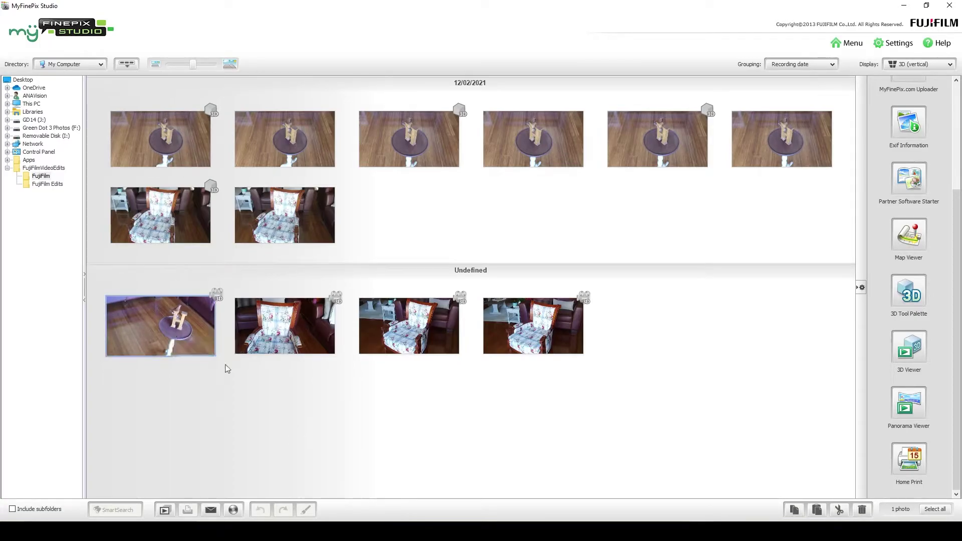
left_click(909, 352)
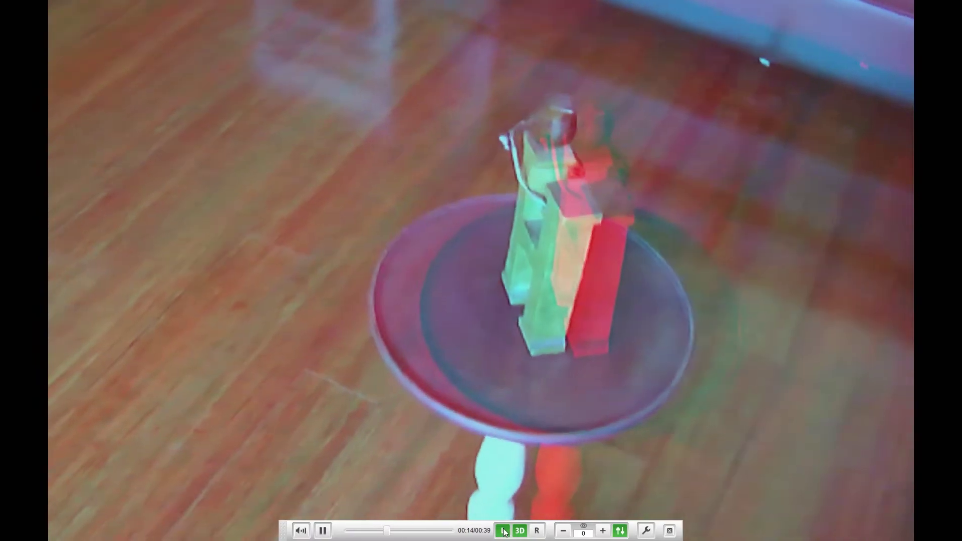
- Compare the movie's left-eye and right-eye views, return to the combined 3D view, and play it briefly
left_click(503, 531)
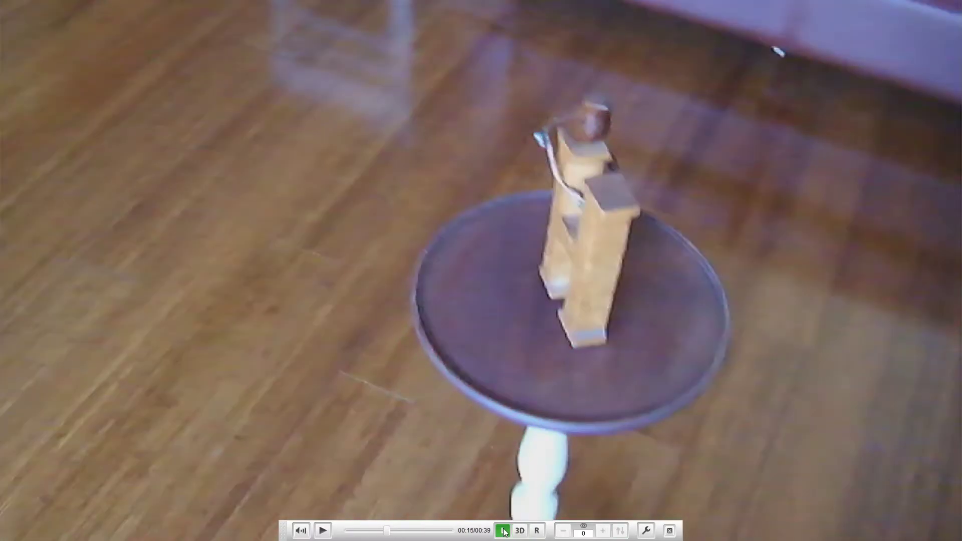
left_click(537, 531)
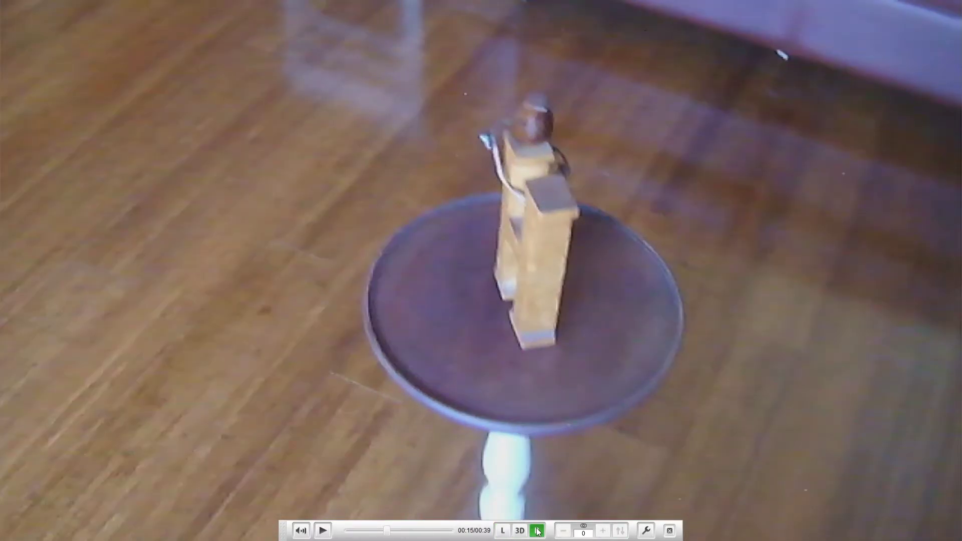
left_click(520, 531)
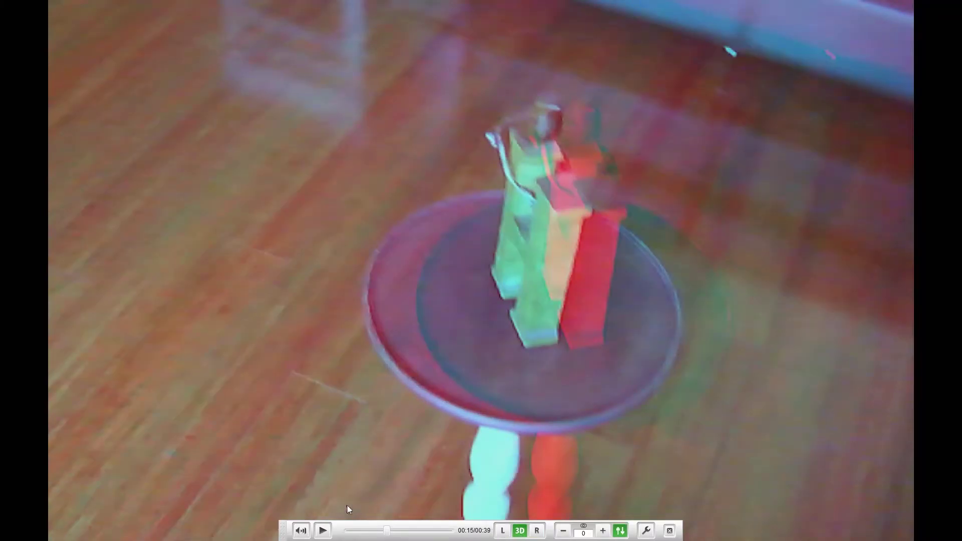
left_click(323, 530)
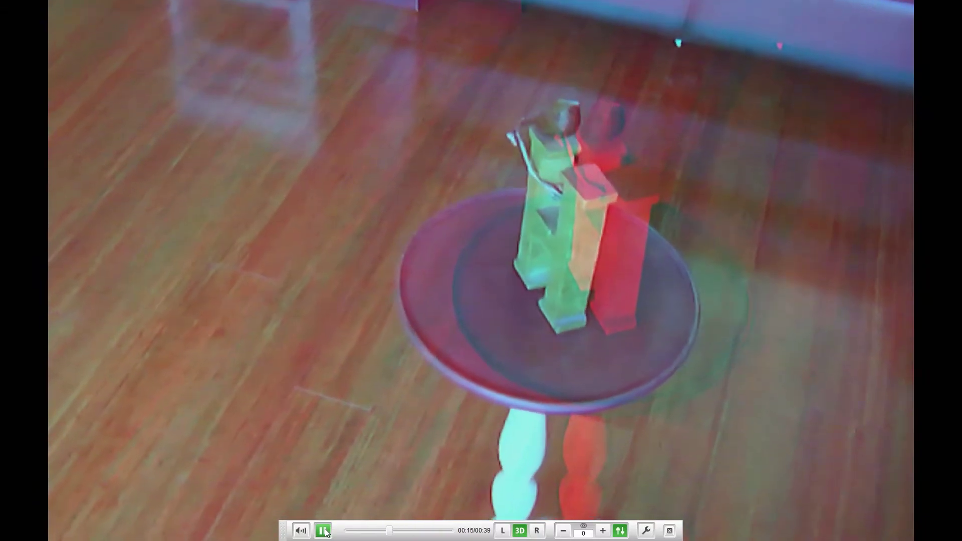
key("space")
- Raise the paused movie's 3D parallax adjustment to +4
left_click(604, 530)
left_click(603, 531)
left_click(604, 530)
left_click(604, 531)
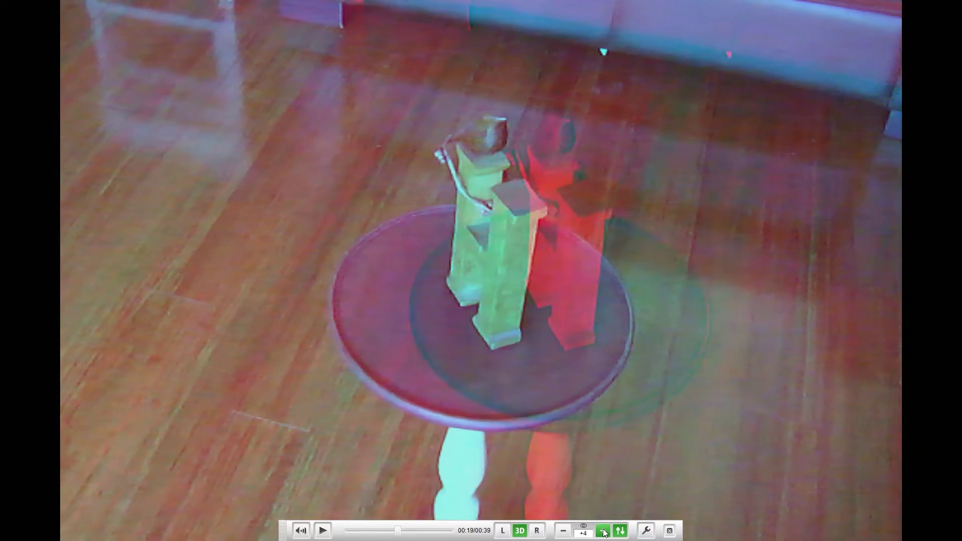
- Lower the movie's 3D parallax adjustment to -2
left_click(563, 531)
left_click(564, 530)
left_click(564, 530)
left_click(564, 531)
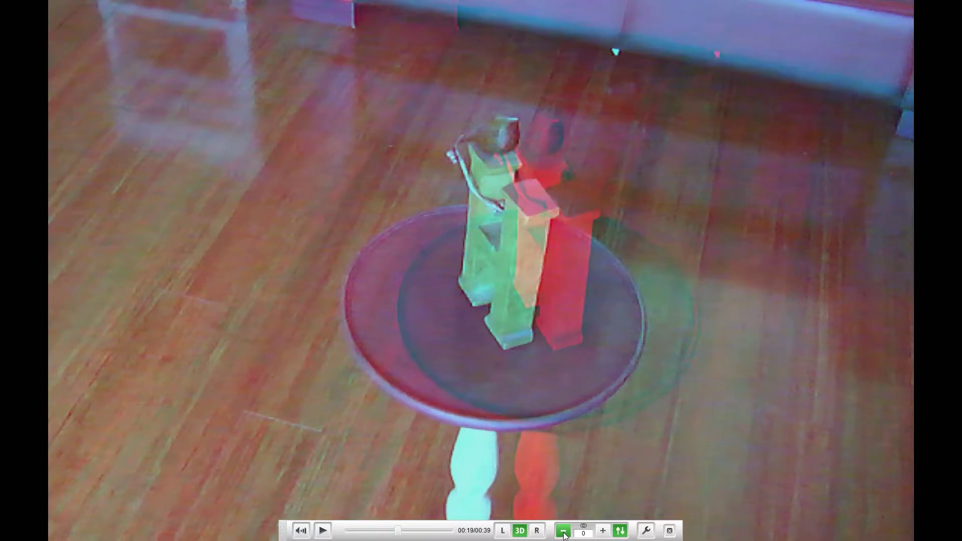
left_click(564, 531)
left_click(564, 531)
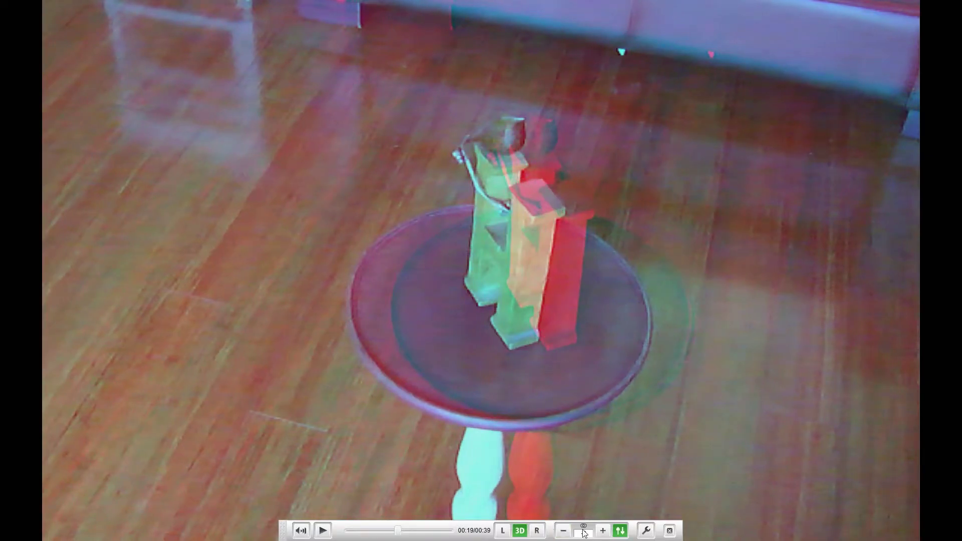
- Swap the movie's left and right images and back, and check the 3D display method, keeping Anaglyph
left_click(619, 531)
left_click(620, 531)
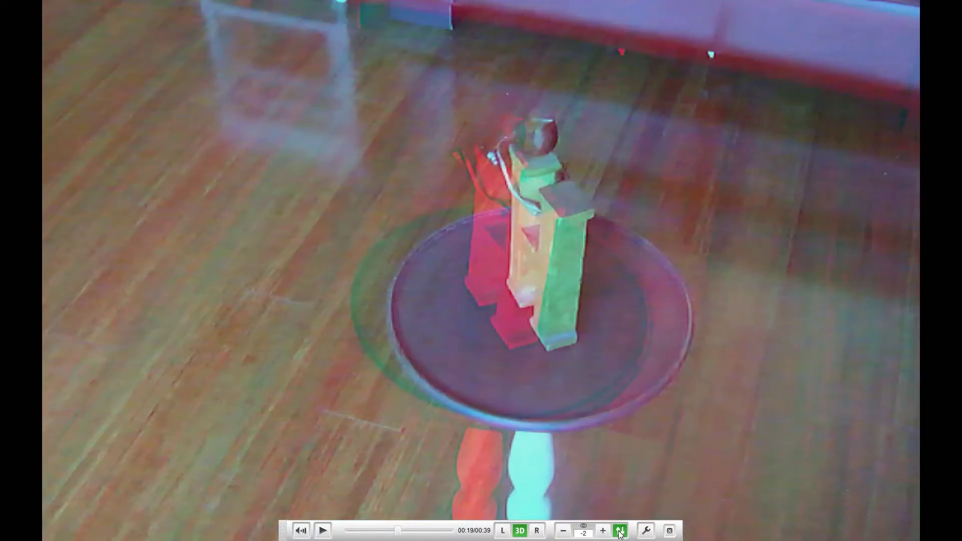
left_click(646, 531)
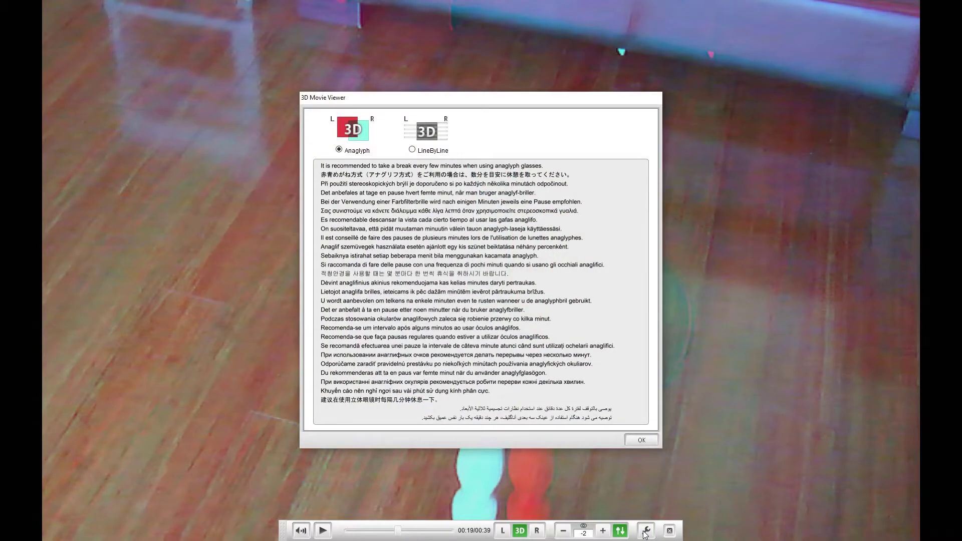
left_click(643, 440)
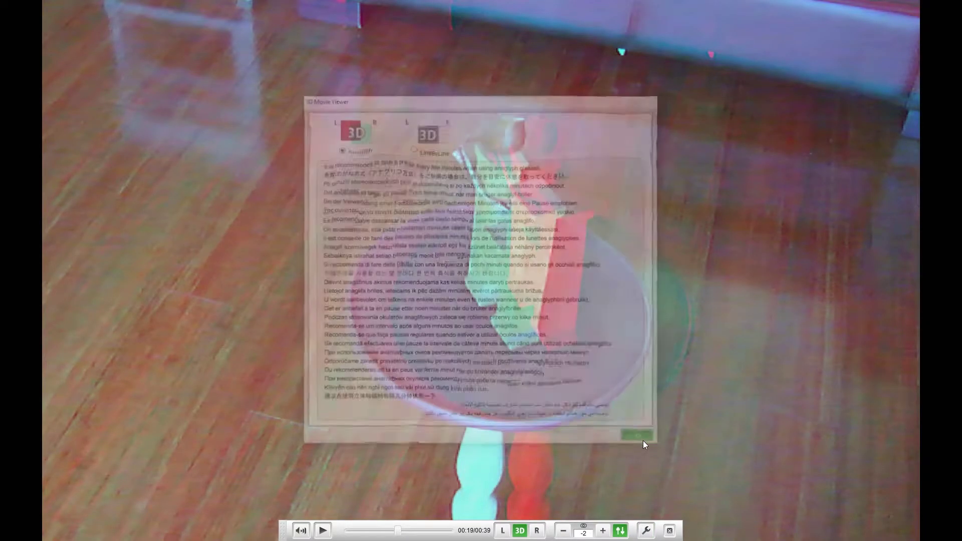
- Close the 3D movie viewer and open the H-on-table movie in 3D Movie Trimming from the 3D Tool Palette
left_click(670, 531)
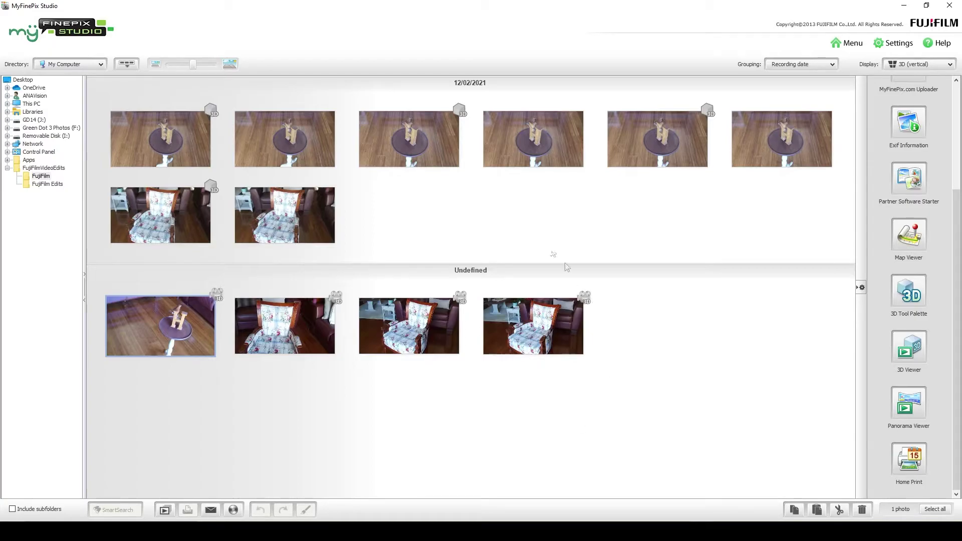
left_click(513, 219)
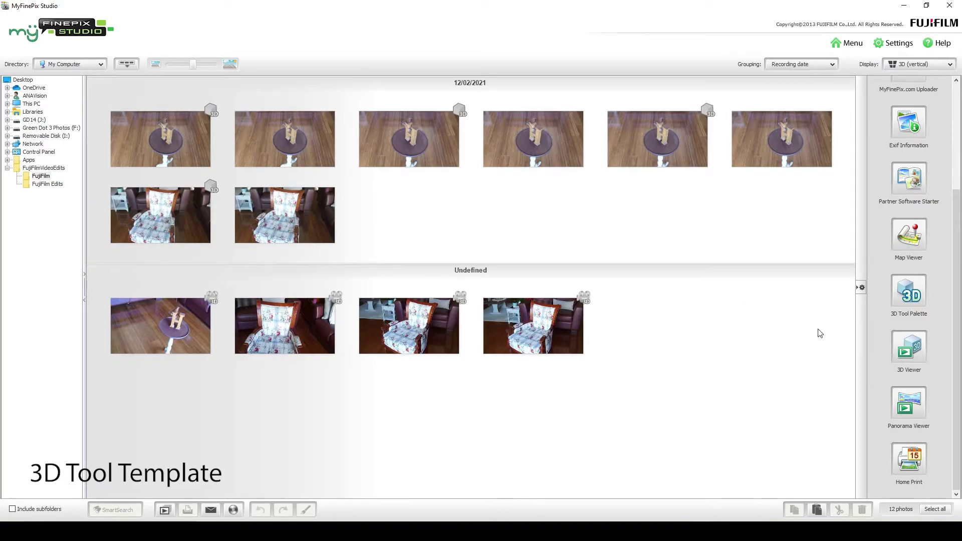
left_click(172, 327)
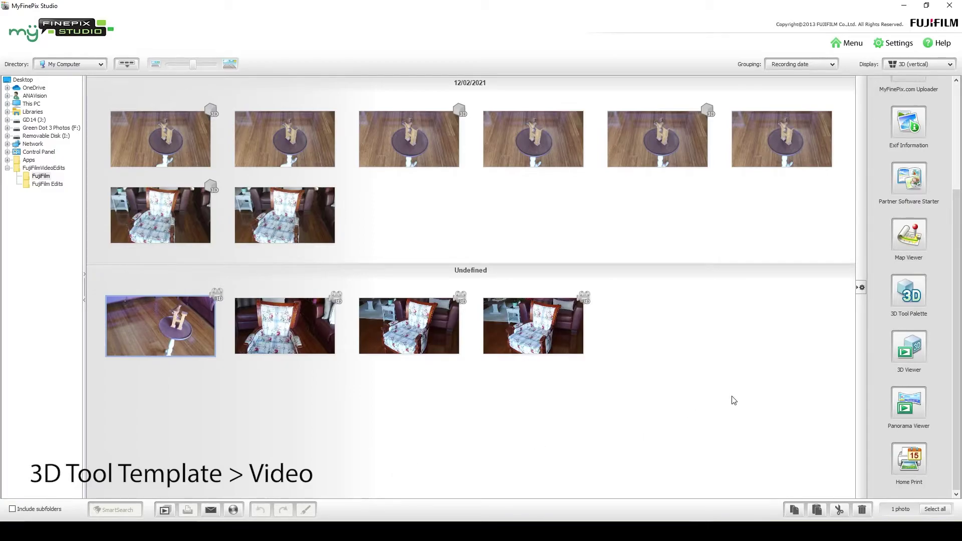
left_click(910, 293)
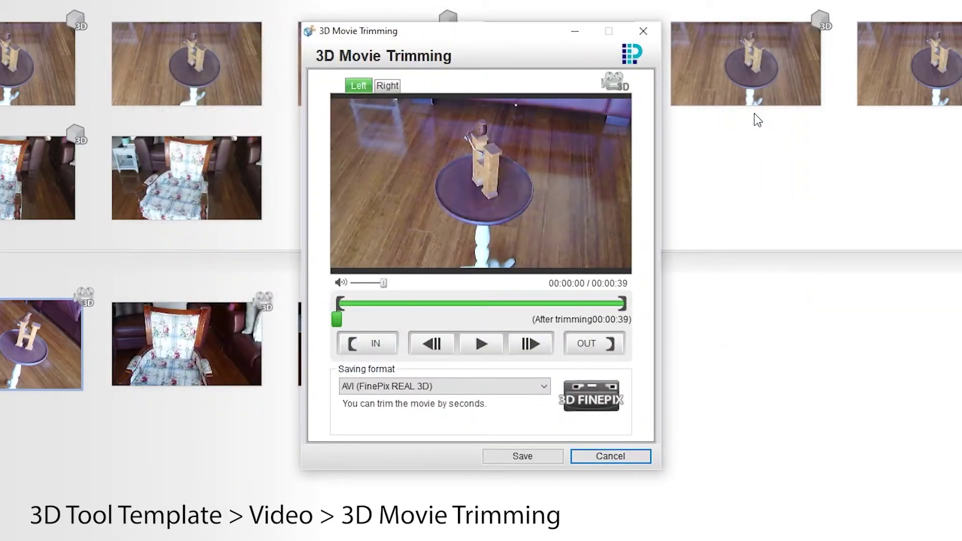
- Check the movie's right and left views and trim the end so that only the first 8 seconds remain
left_click(384, 84)
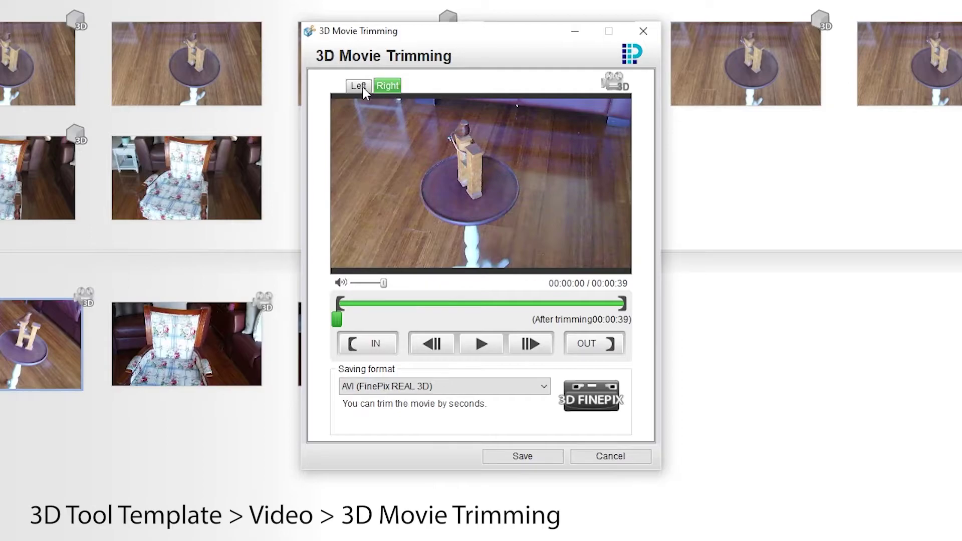
left_click(362, 86)
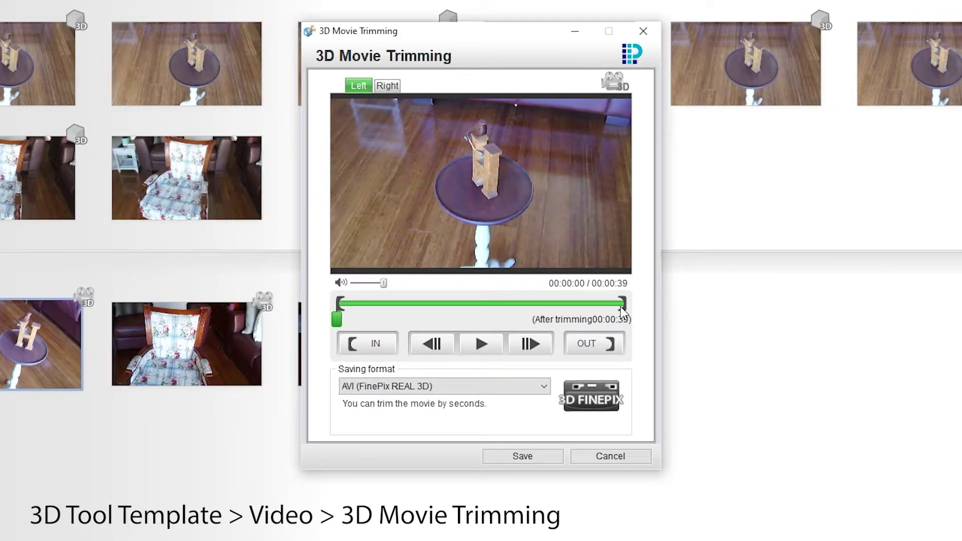
left_click_drag(623, 306, 482, 305)
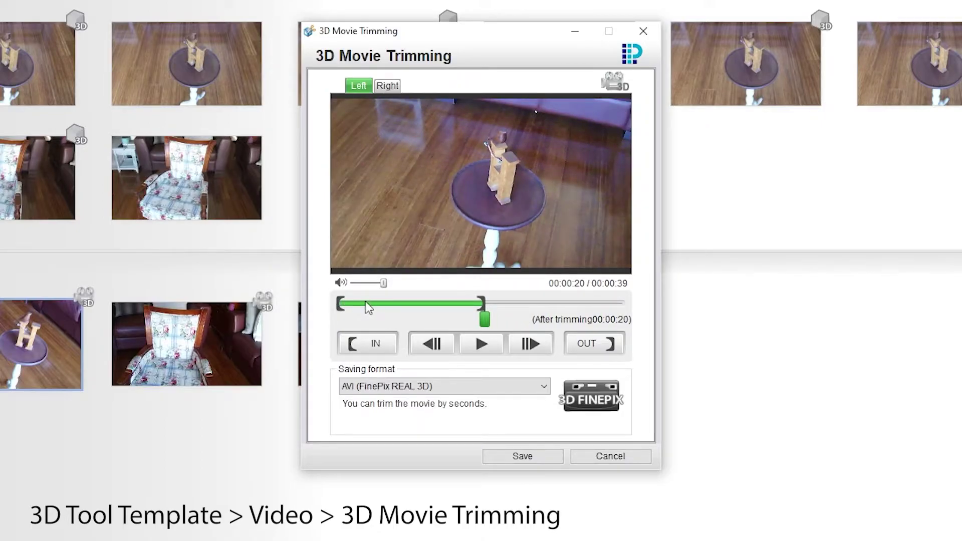
mouse_move(340, 311)
left_mouse_down()
mouse_move(403, 306)
mouse_move(334, 304)
left_mouse_up()
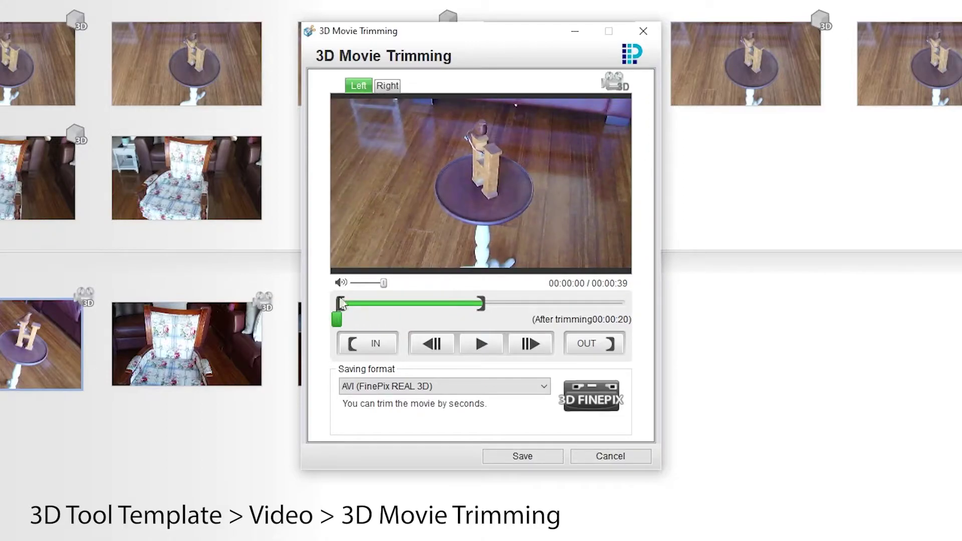
left_click_drag(480, 304, 401, 307)
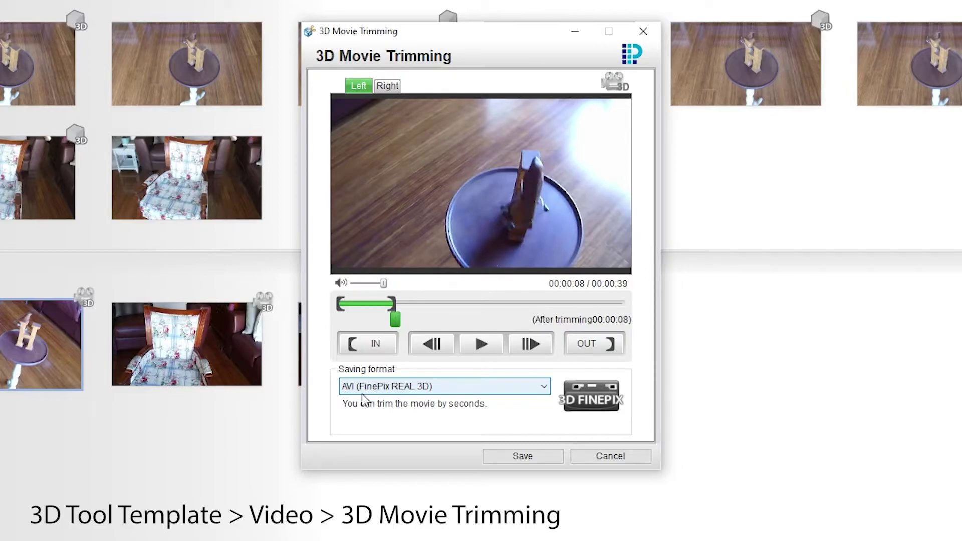
- Save the trimmed movie as DSCF6694.AVI in AVI (FinePix REAL 3D) format in the FujiFilm Edits folder
left_click(526, 455)
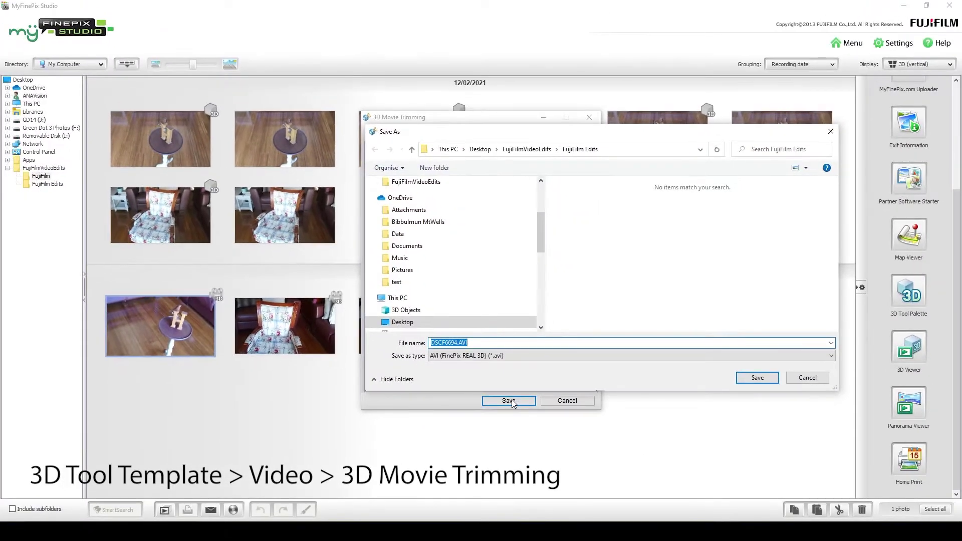
left_click(754, 380)
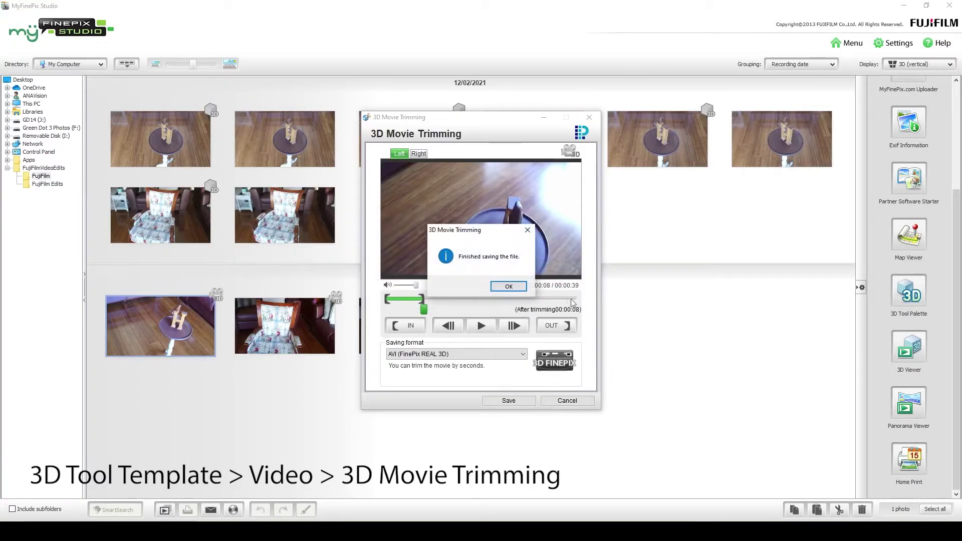
left_click(507, 288)
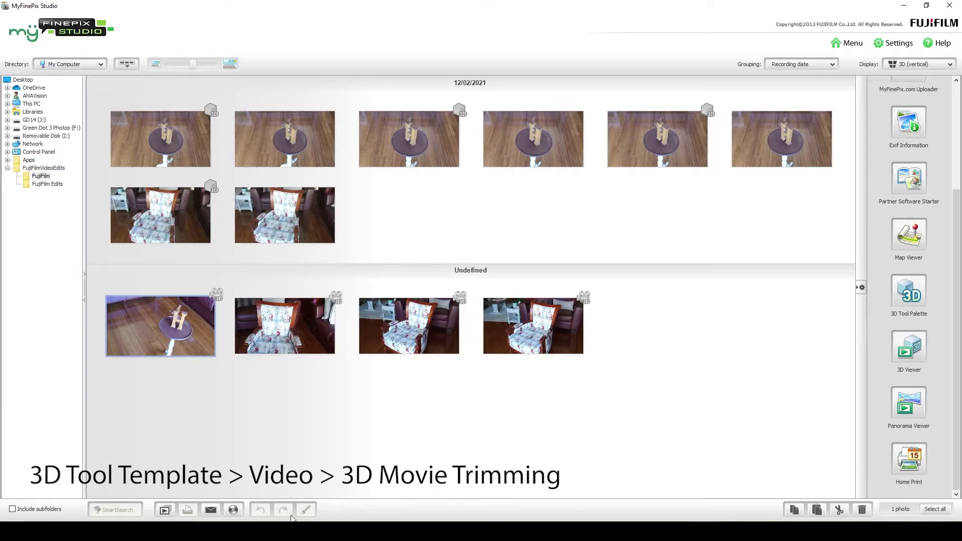
- Switch to the FujiFilm Edits folder in File Explorer, play the trimmed DSCF6694.AVI and pause it
mouse_move(290, 530)
left_click(373, 498)
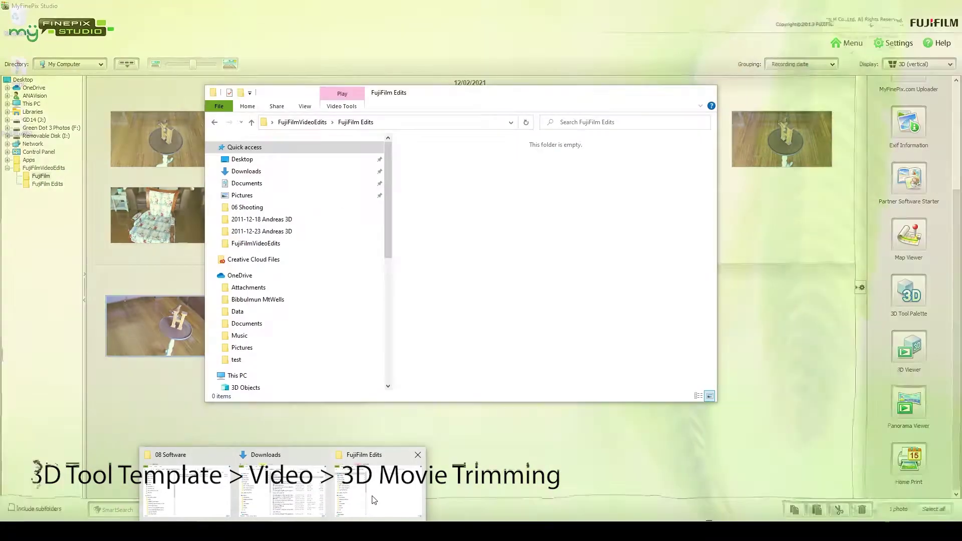
double_click(429, 172)
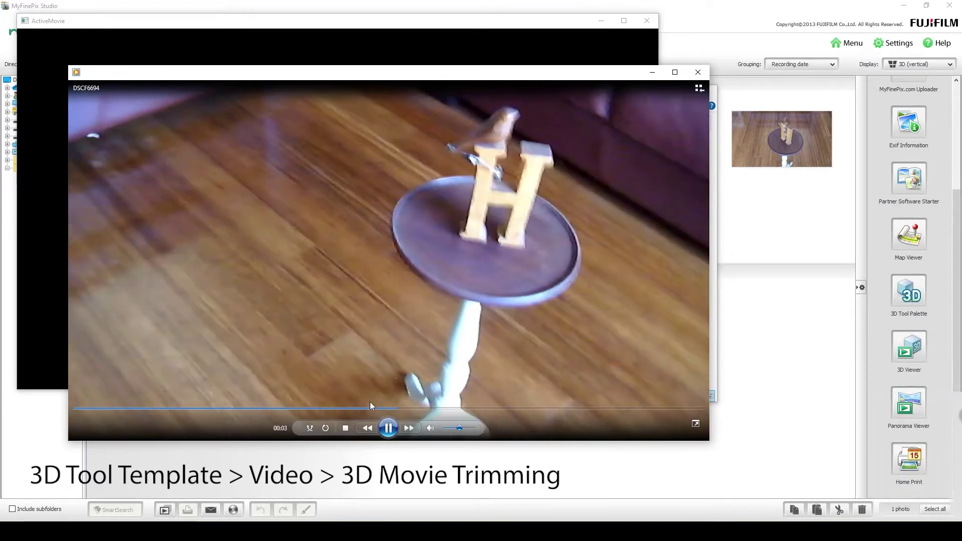
left_click(388, 428)
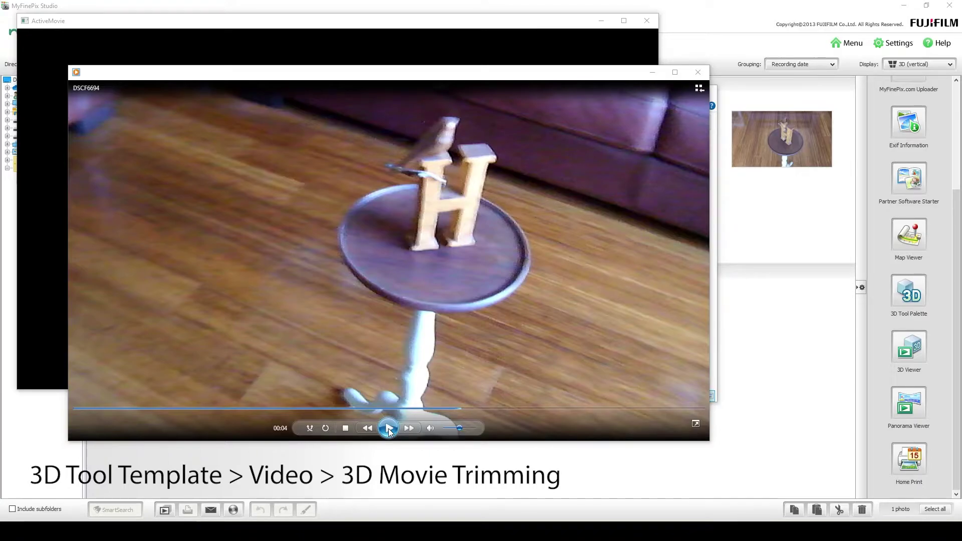
- Move the two playback windows apart to inspect both, close them, and minimise the FujiFilm Edits folder
left_click_drag(365, 76, 508, 145)
left_click_drag(198, 25, 213, 44)
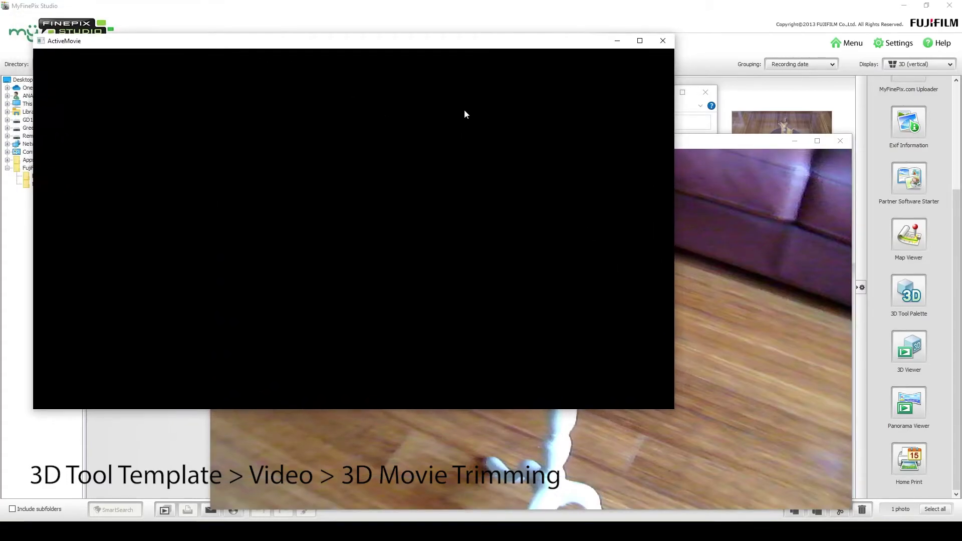
left_click_drag(689, 146, 627, 114)
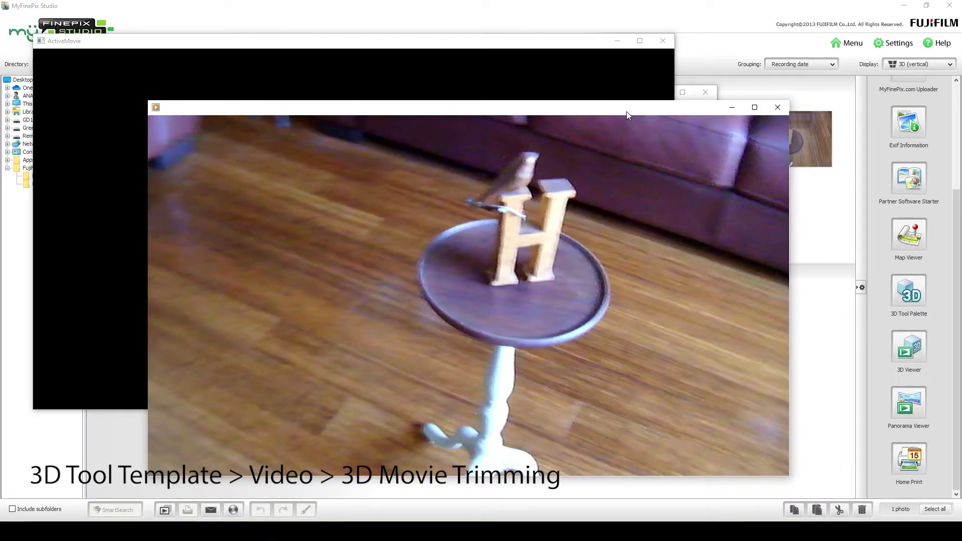
left_click(778, 108)
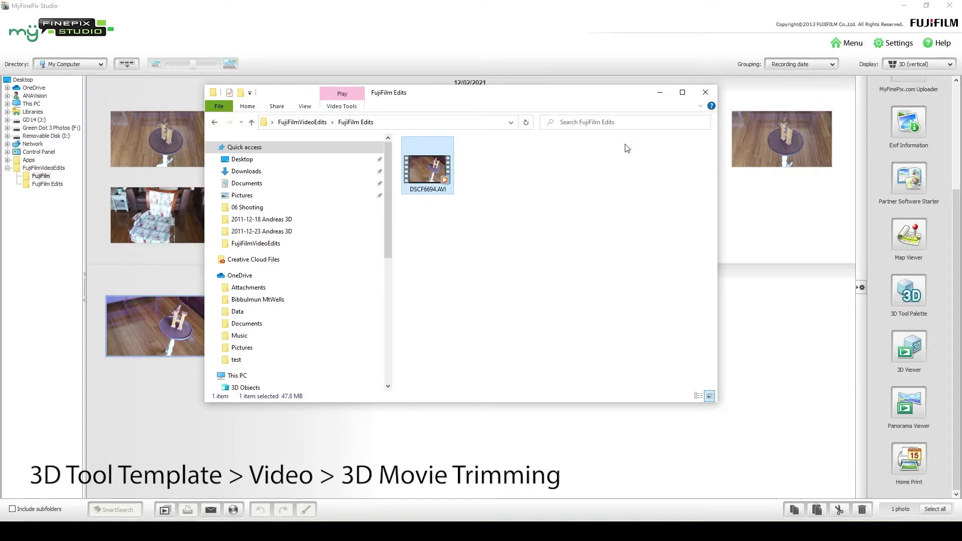
left_click(659, 95)
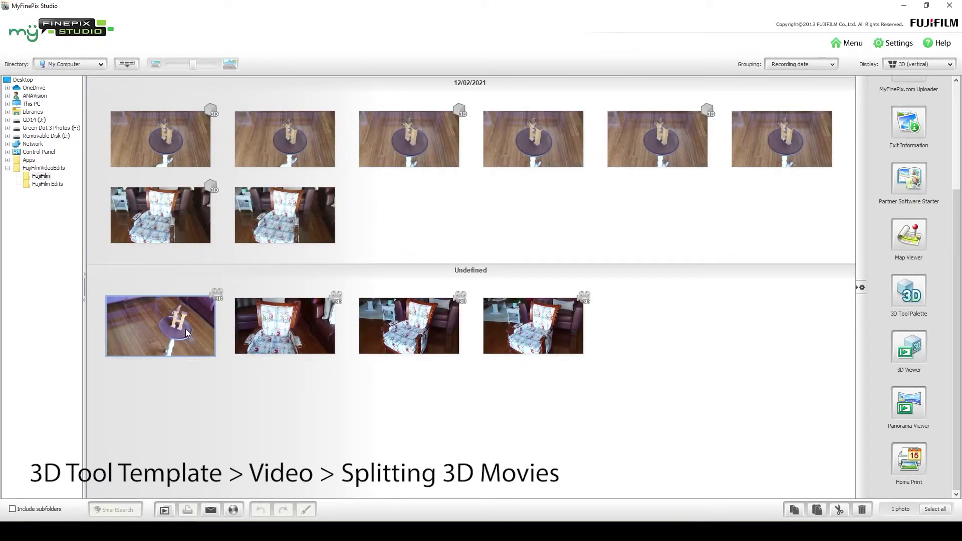
- Split the selected 3D movie into separate left and right AVI files saved in the FujiFilm Edits folder
left_click(919, 303)
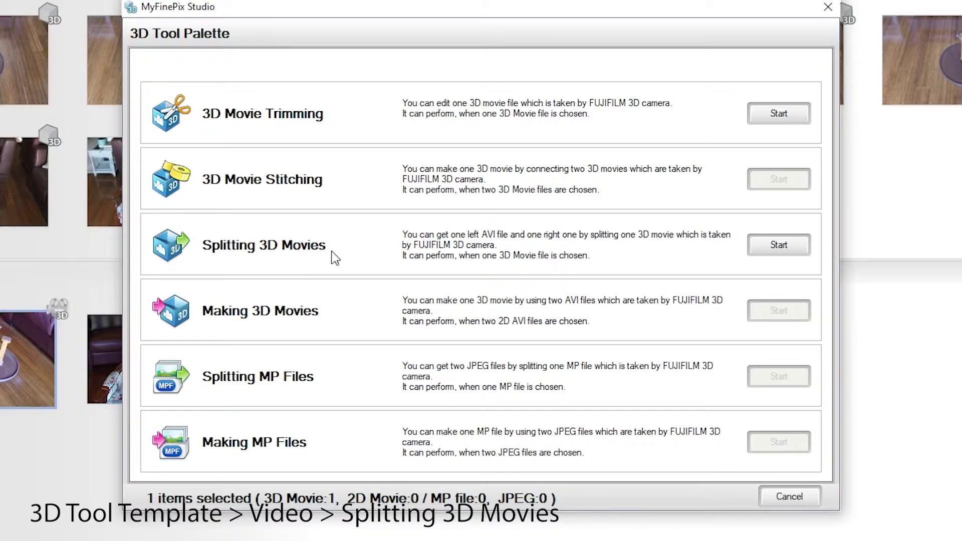
left_click(779, 245)
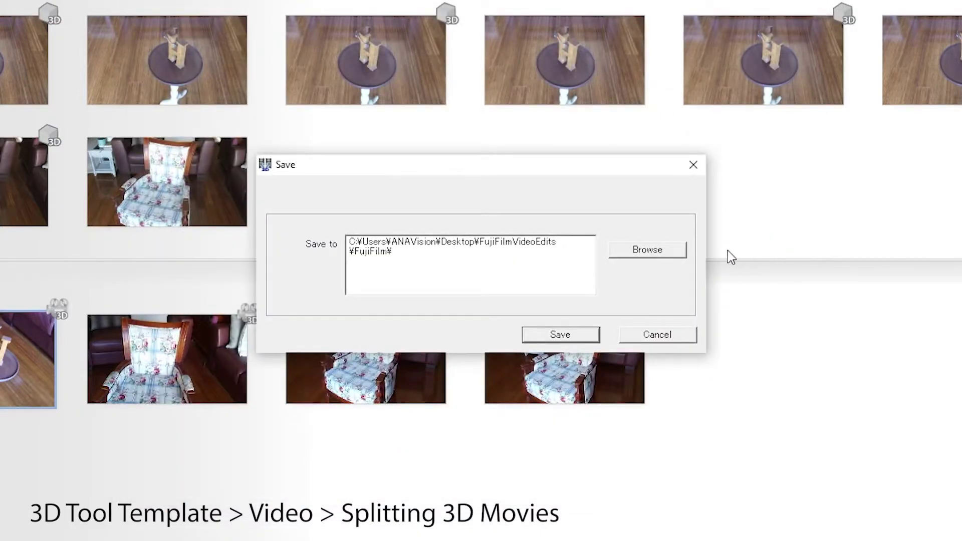
left_click(657, 253)
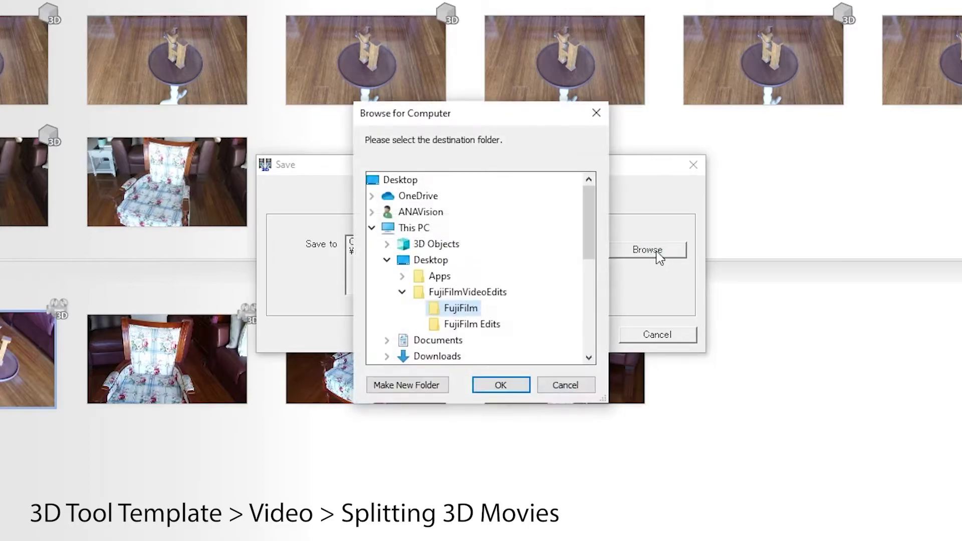
left_click(489, 325)
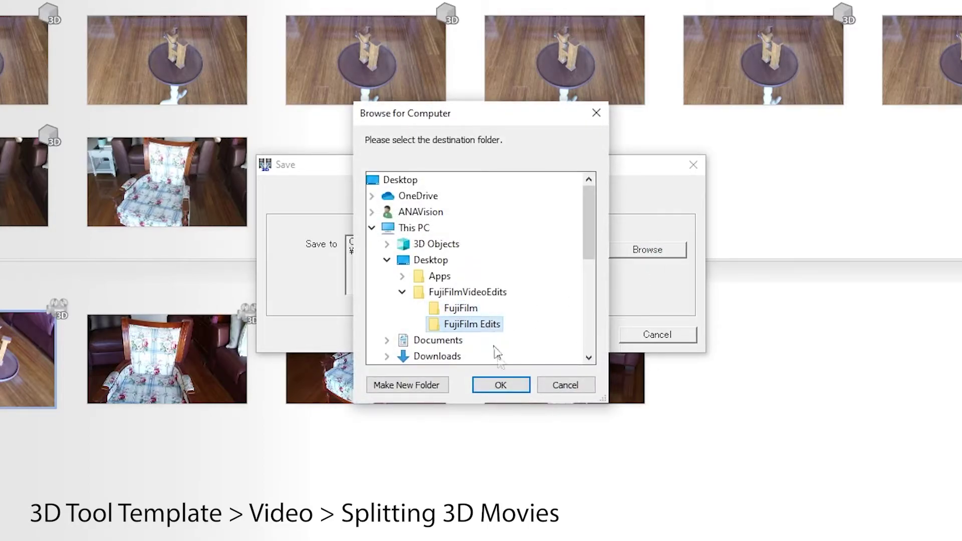
left_click(510, 384)
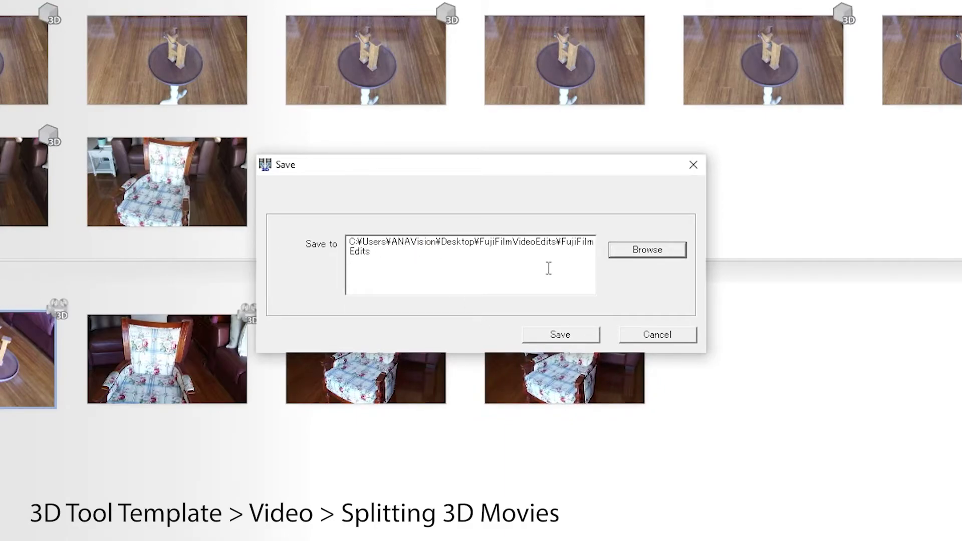
left_click(562, 334)
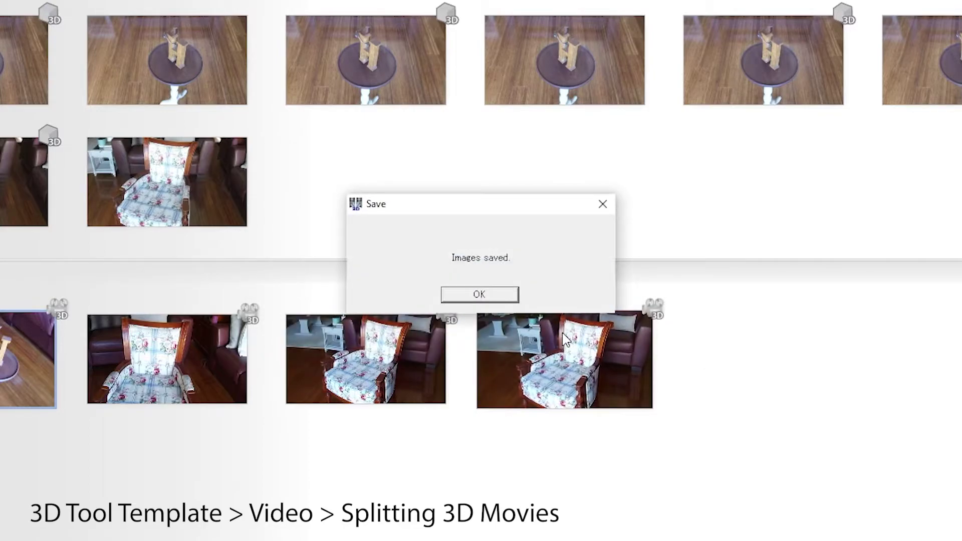
left_click(496, 296)
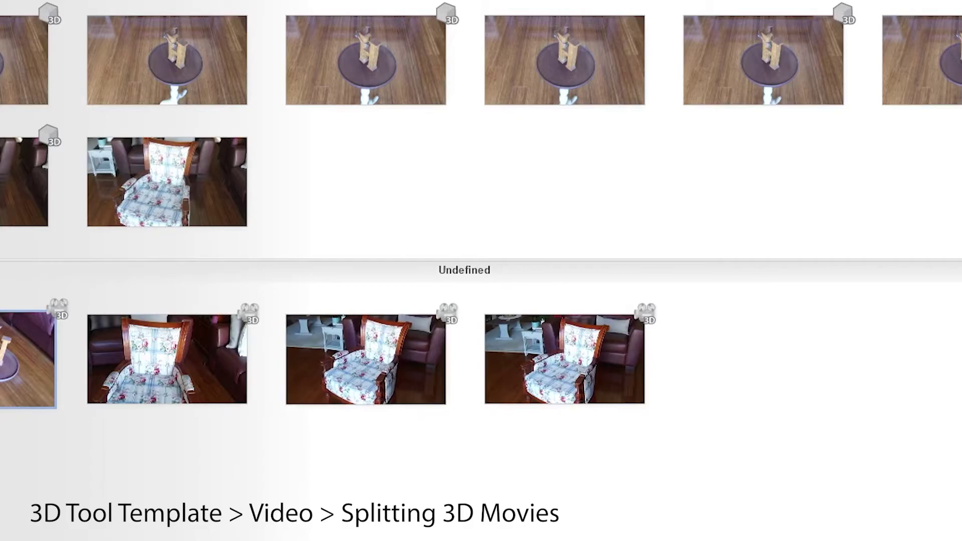
- Switch to the FujiFilm Edits folder, play the left-eye movie DSCF6694_l.AVI, and close the player
key("alt+Tab")
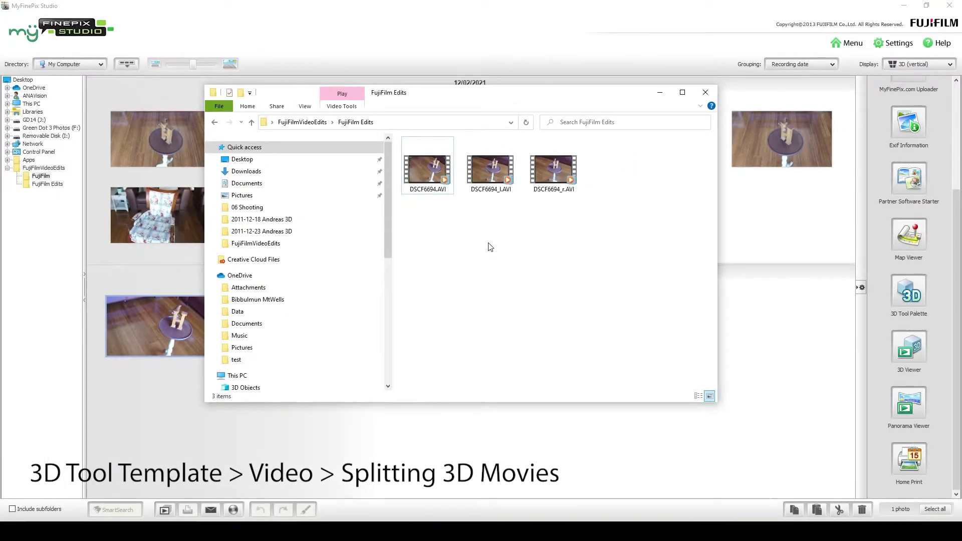
left_click(498, 172)
left_click(569, 179)
left_click(525, 234)
double_click(493, 175)
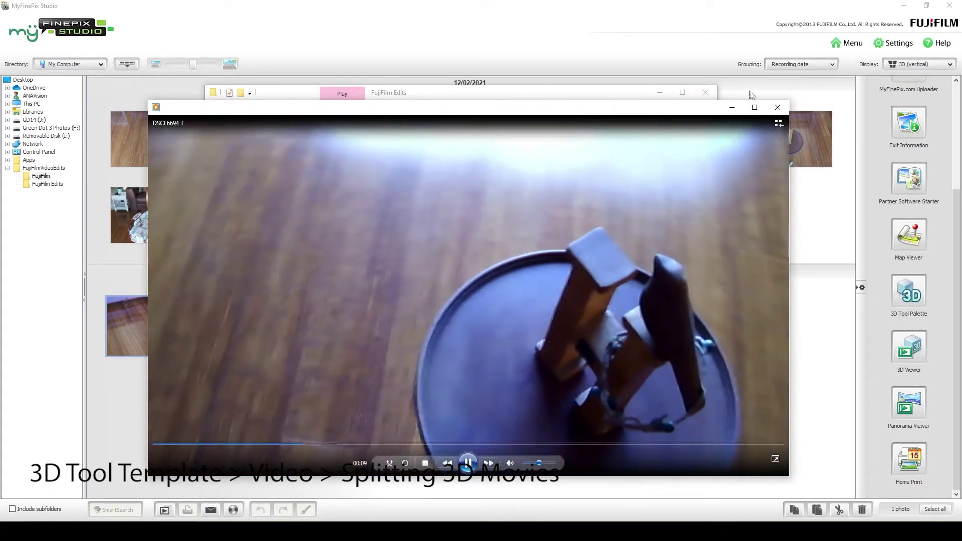
left_click(777, 107)
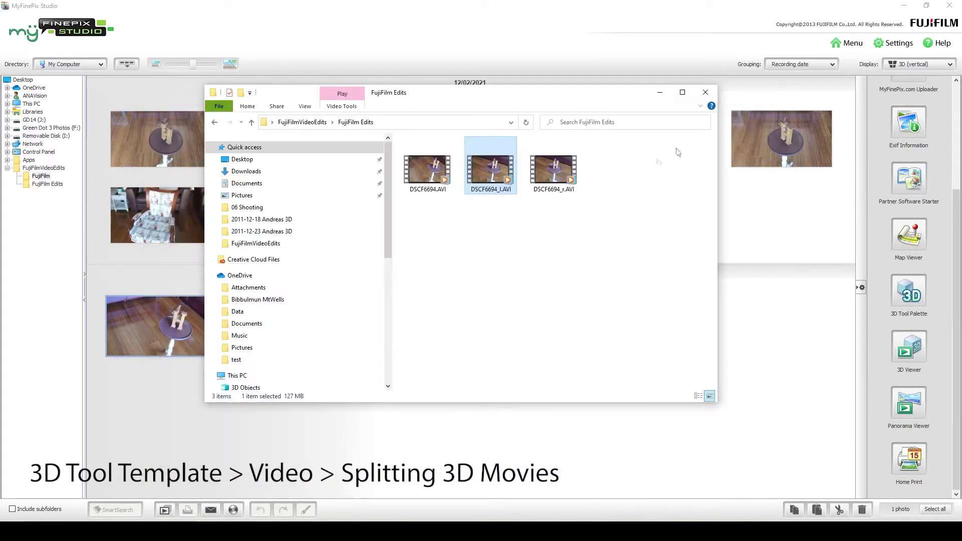
- Play the right-eye movie DSCF6694_r.AVI, close the player, and minimise the FujiFilm Edits folder
left_click(561, 168)
double_click(561, 168)
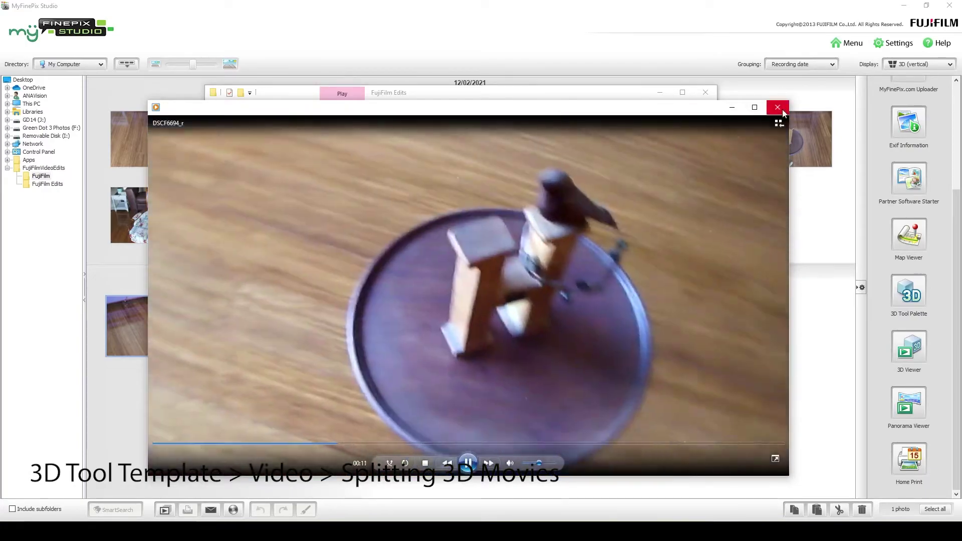
left_click(777, 108)
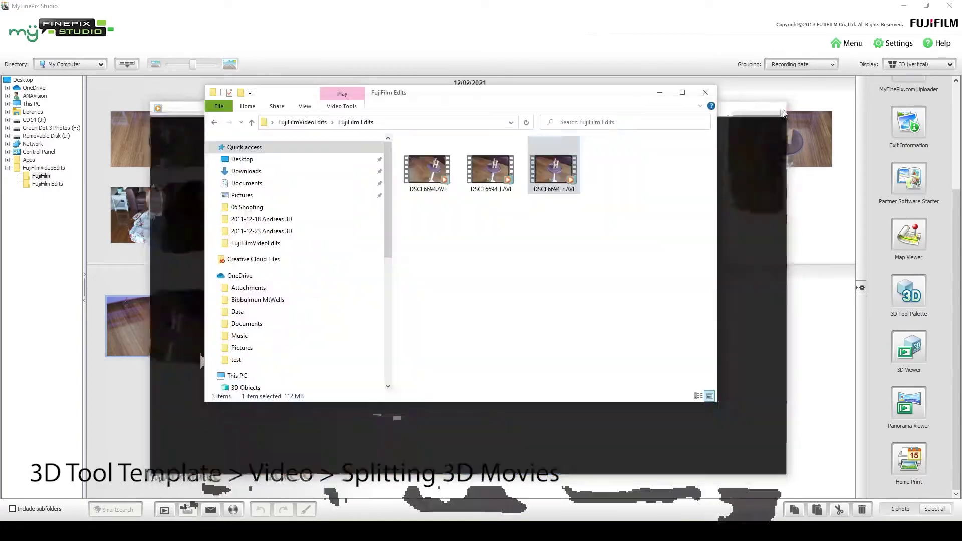
left_click(660, 94)
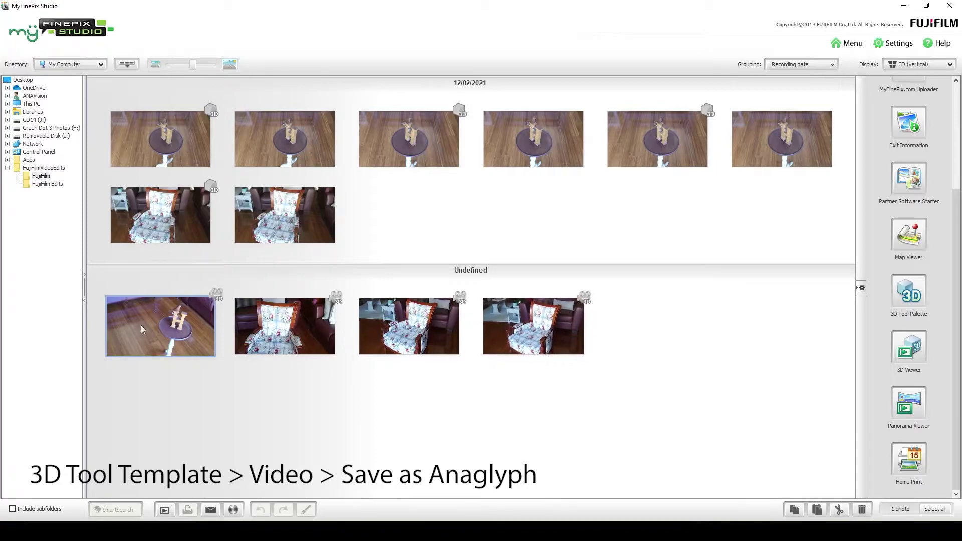
- Open the selected 3D movie in 3D Movie Trimming and set the saving format to WMV (Anaglyph red/blue)
left_click(910, 299)
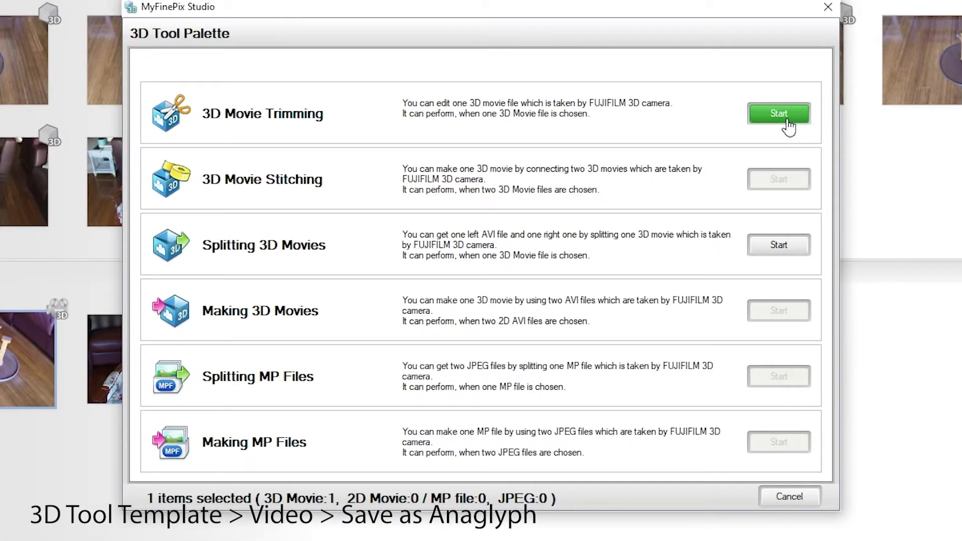
left_click(787, 121)
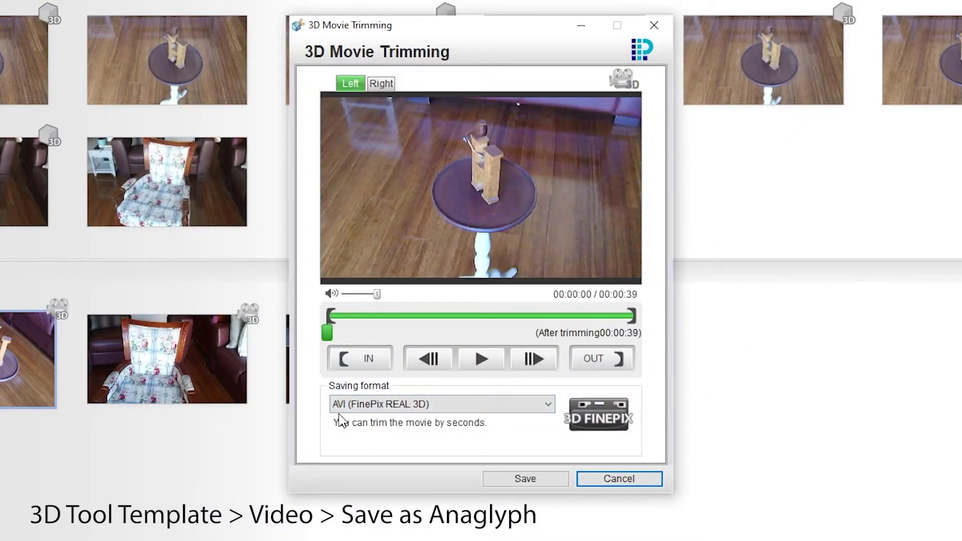
left_click(548, 405)
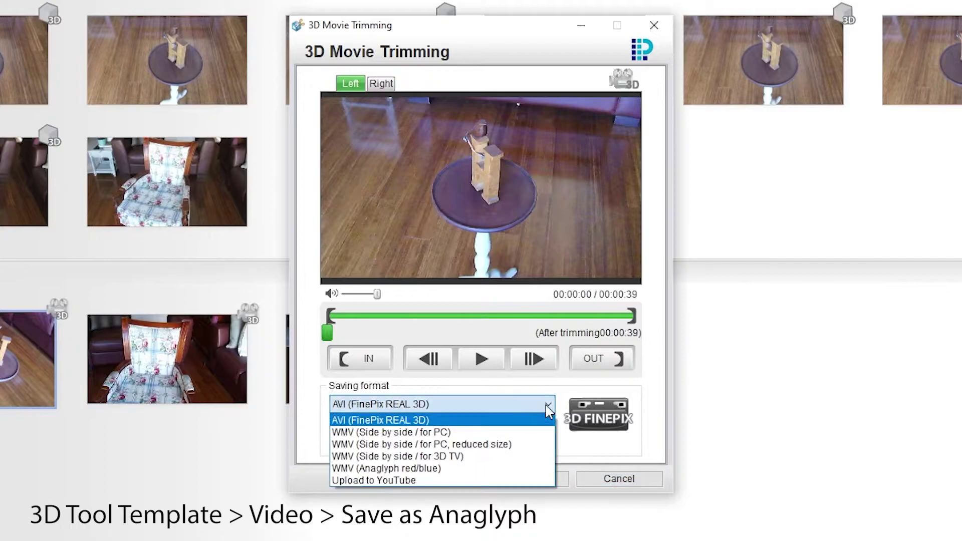
left_click(441, 468)
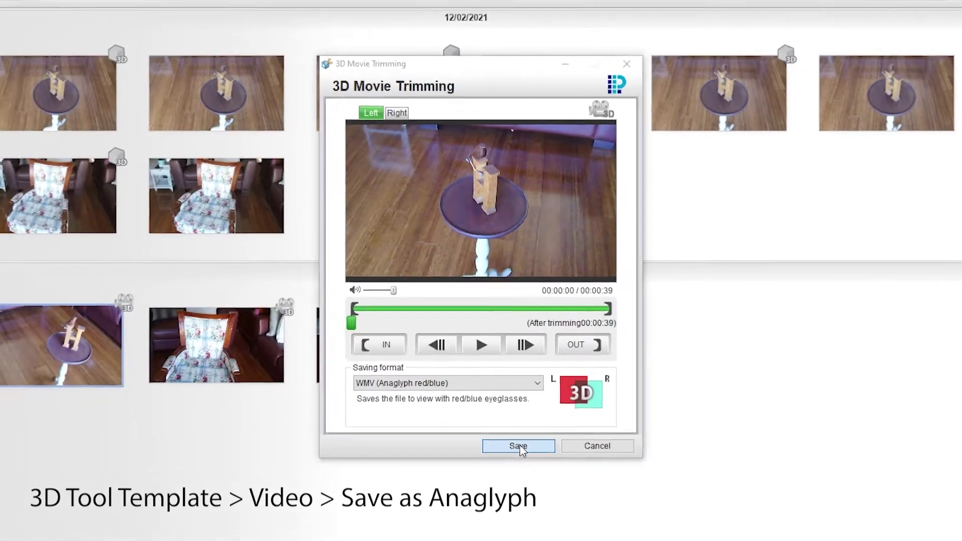
- Start saving the anaglyph movie and choose Desktop > FujiFilmVideoEdits > FujiFilm Edits as the destination folder
left_click(526, 479)
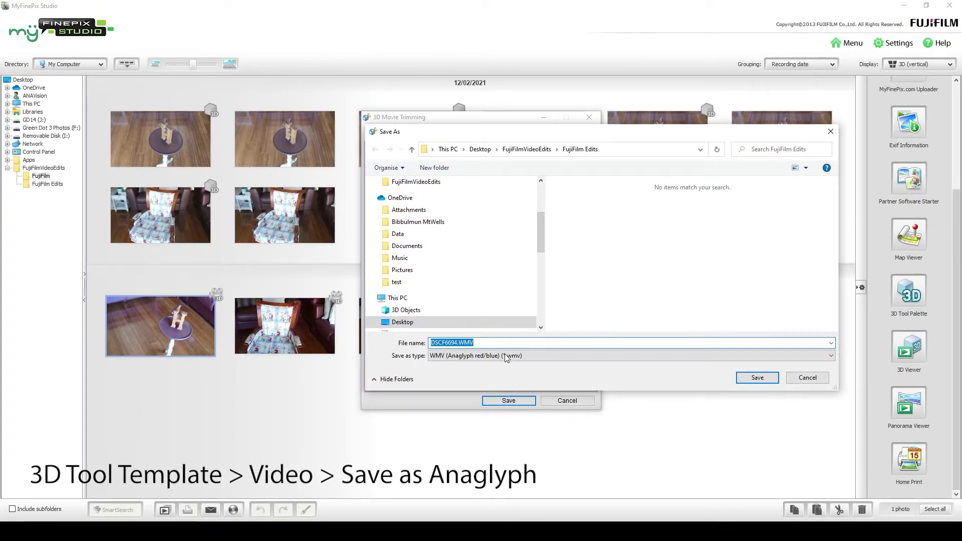
mouse_move(540, 242)
left_mouse_down()
mouse_move(536, 292)
mouse_move(534, 259)
left_mouse_up()
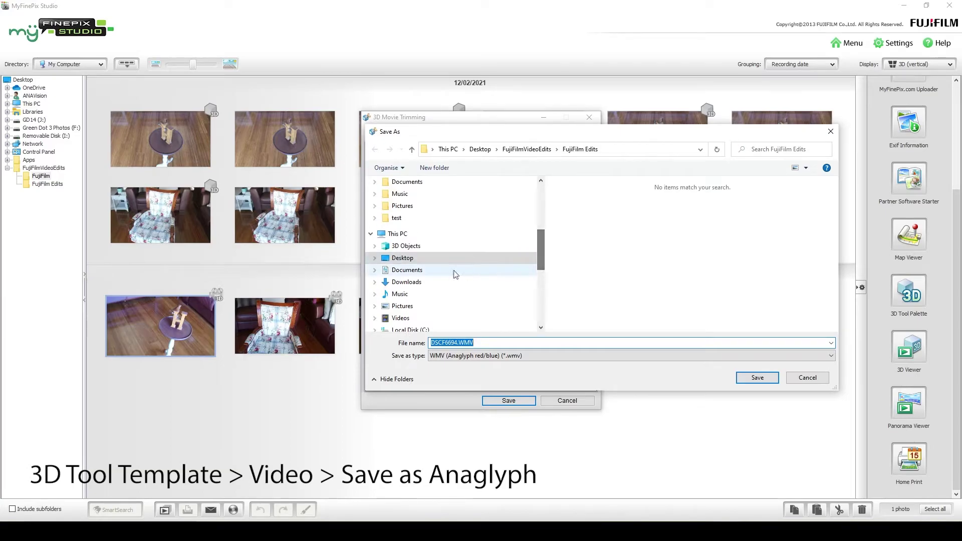
left_click(424, 258)
left_click(583, 209)
double_click(583, 209)
double_click(639, 211)
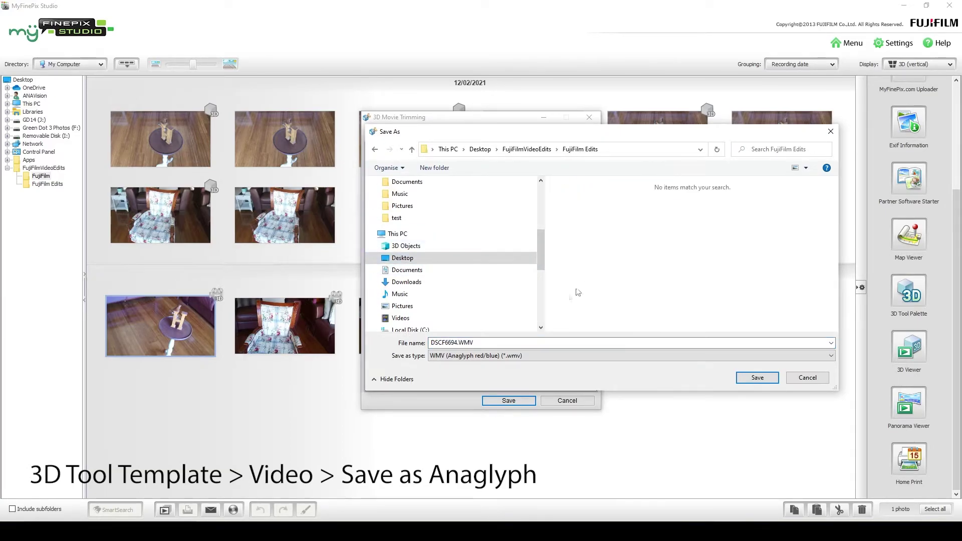
- Name the anaglyph file DSCF6694_Anaglyph.WMV and save it
left_click(457, 343)
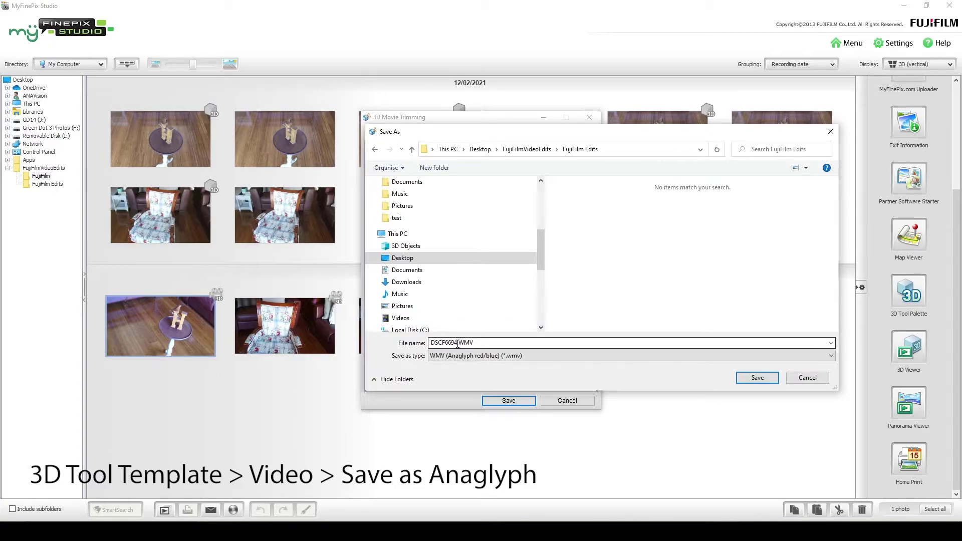
left_click(458, 343)
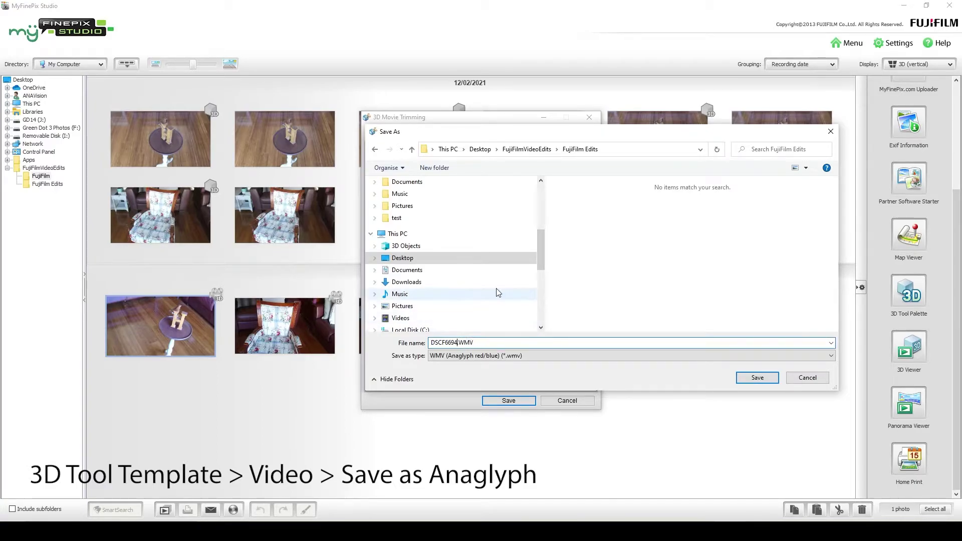
type("_Anaglyph")
left_click(756, 378)
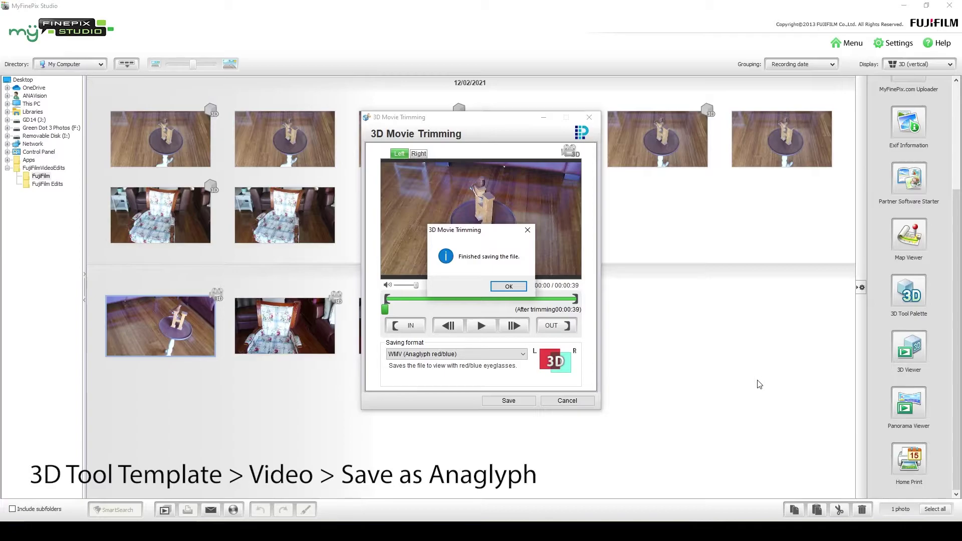
left_click(507, 287)
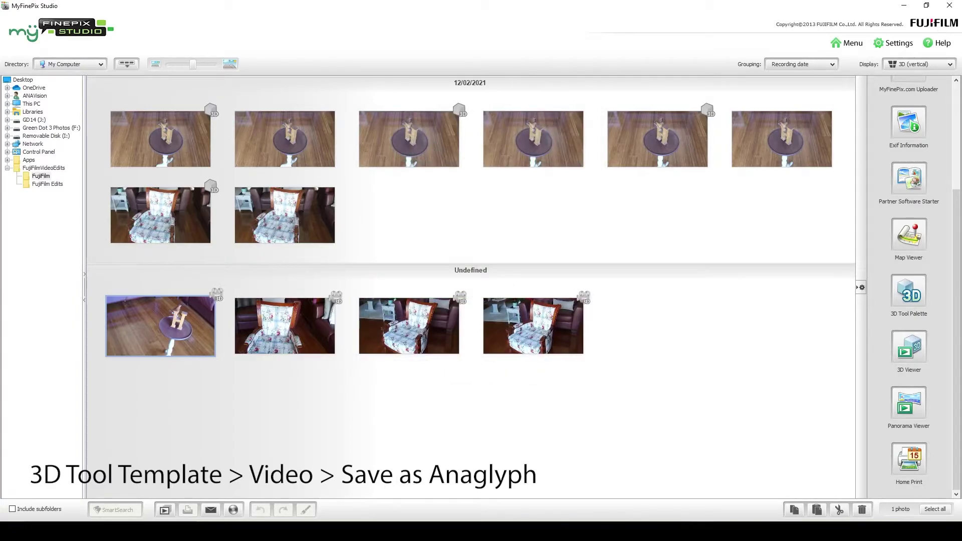
- Switch to the FujiFilm Edits folder, play DSCF6694_Anaglyph.WMV, then close the player and minimise the folder
left_click(379, 496)
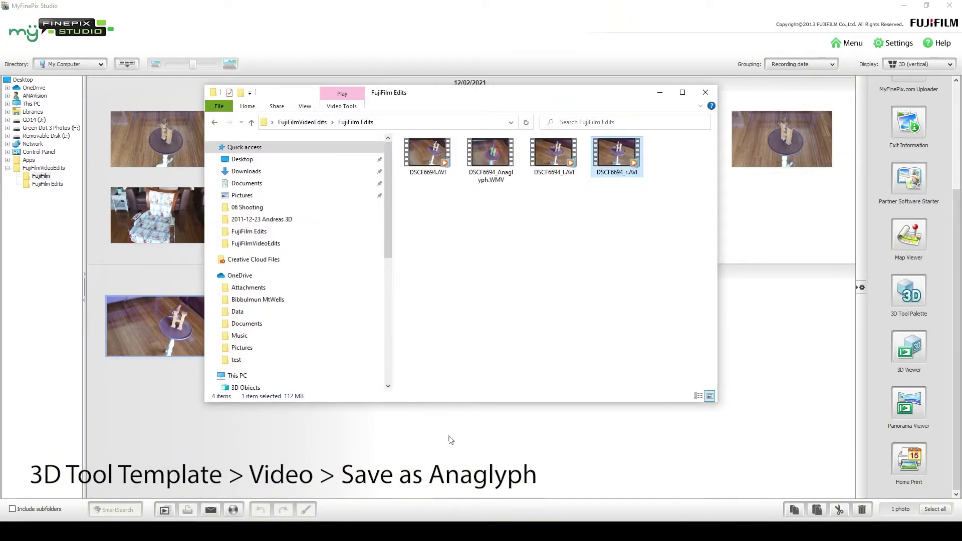
left_click(545, 301)
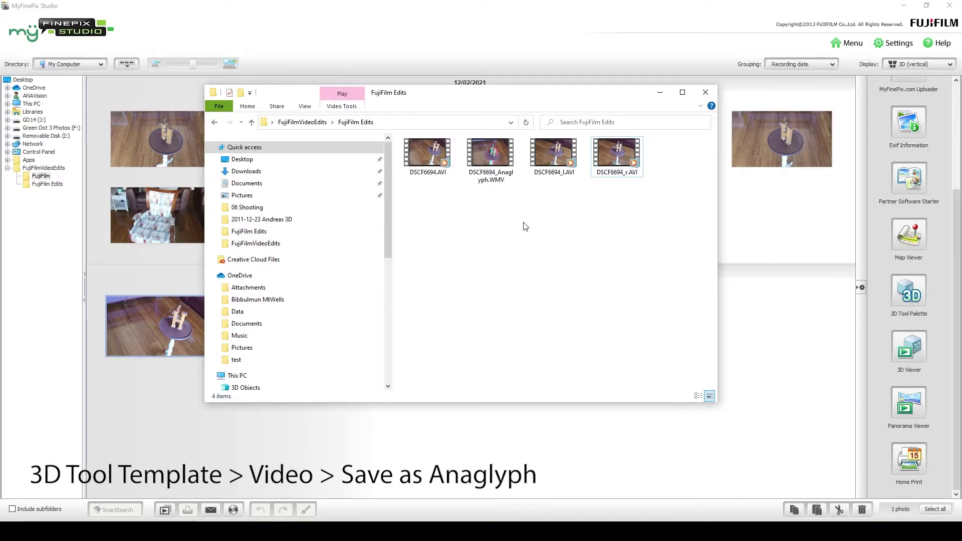
left_click(501, 156)
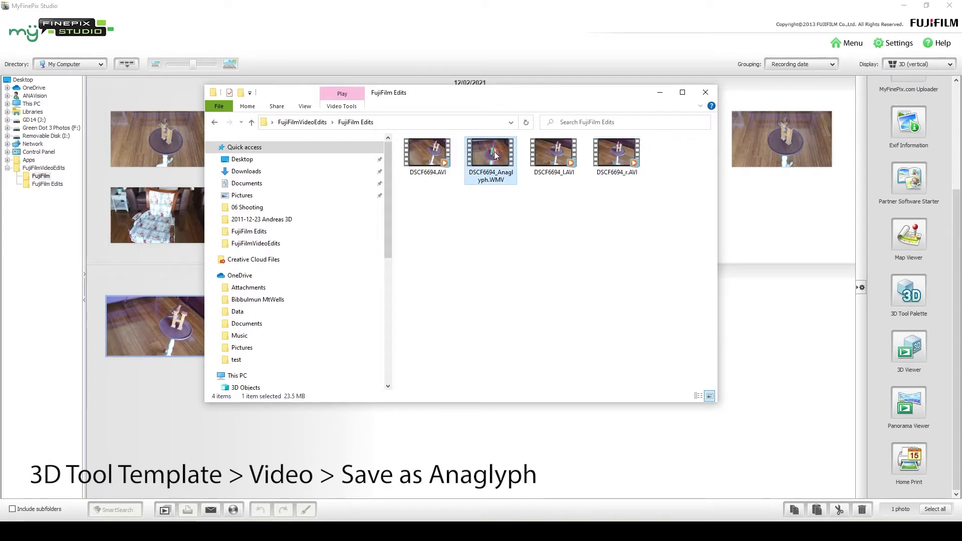
double_click(493, 155)
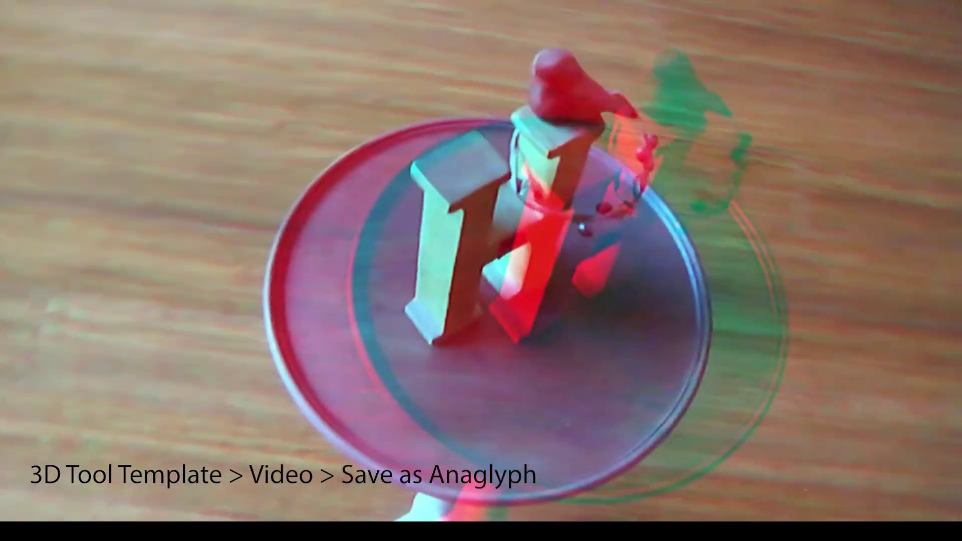
mouse_move(948, 9)
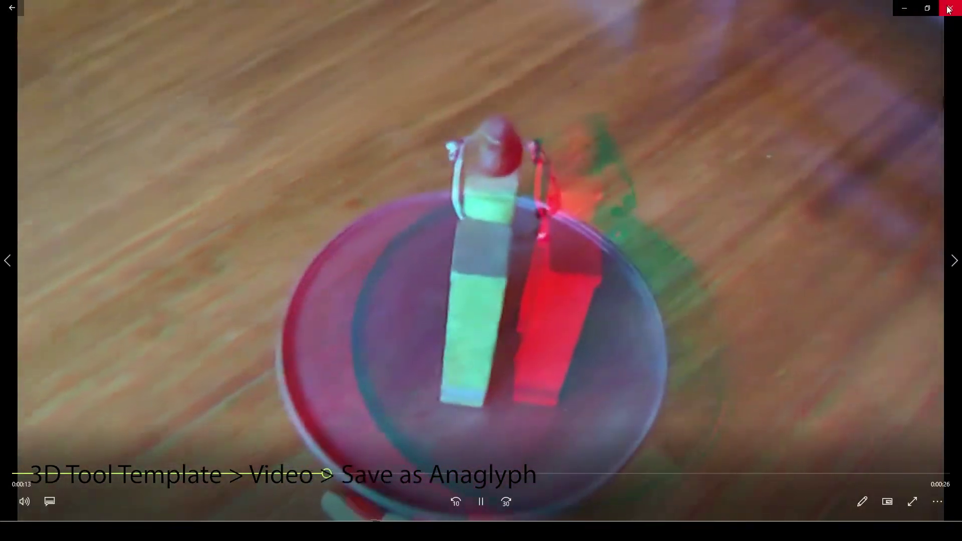
left_click(948, 9)
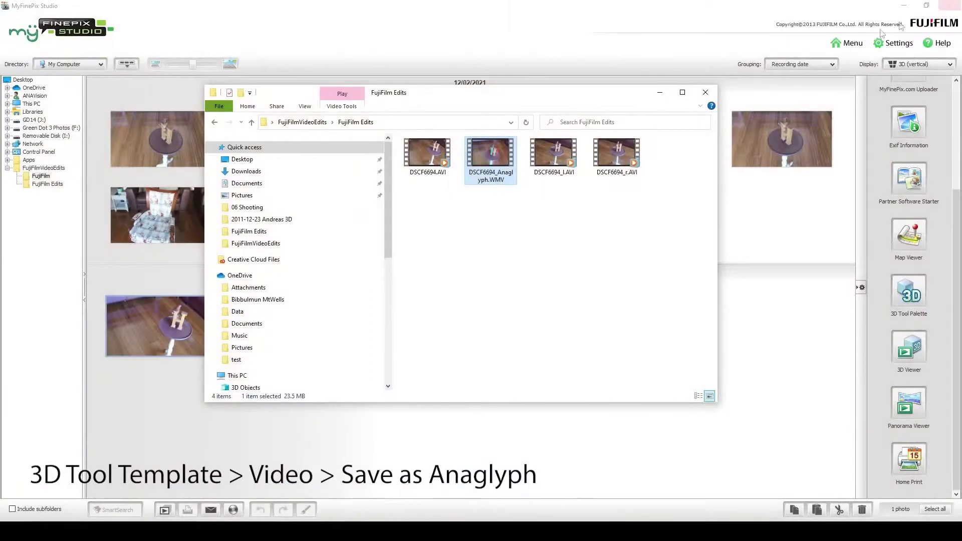
left_click(658, 94)
- Reopen the first 3D movie in 3D Movie Trimming and try the WMV (Anaglyph red/blue) and WMV (Side by side / for PC) saving formats
left_click(548, 405)
left_click(184, 334)
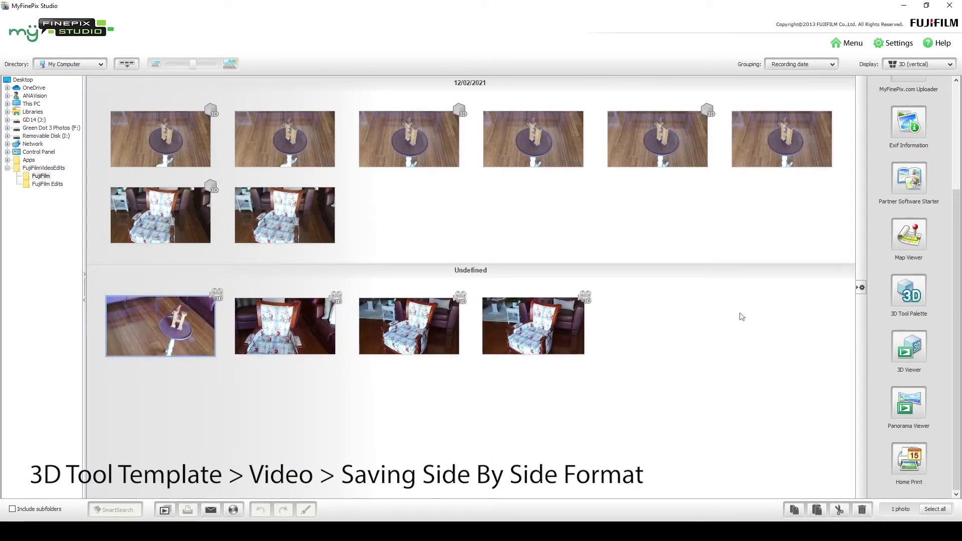
left_click(923, 320)
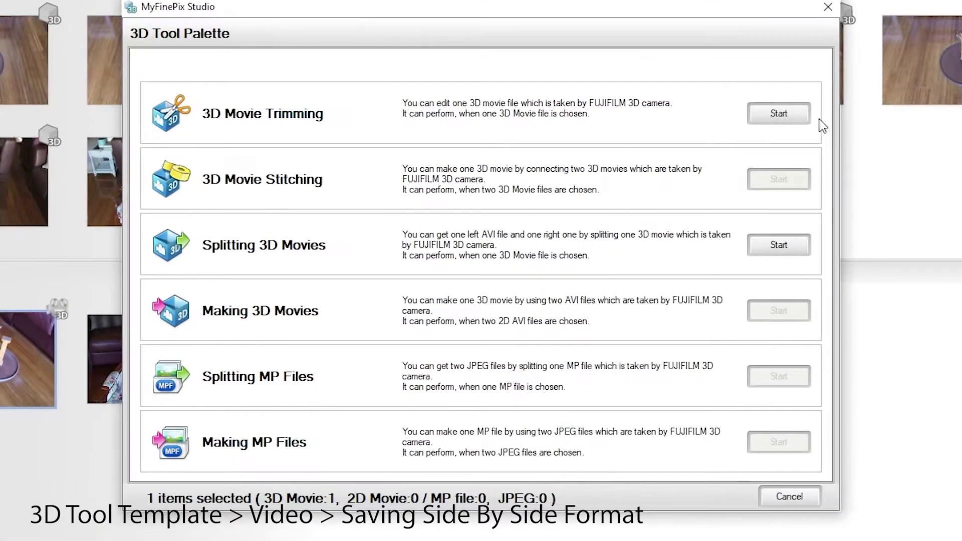
left_click(785, 113)
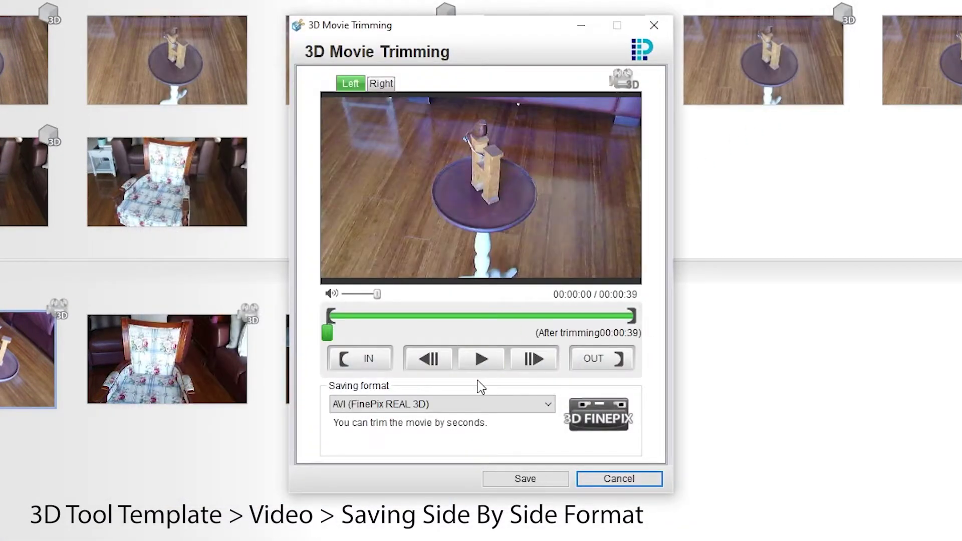
left_click(548, 404)
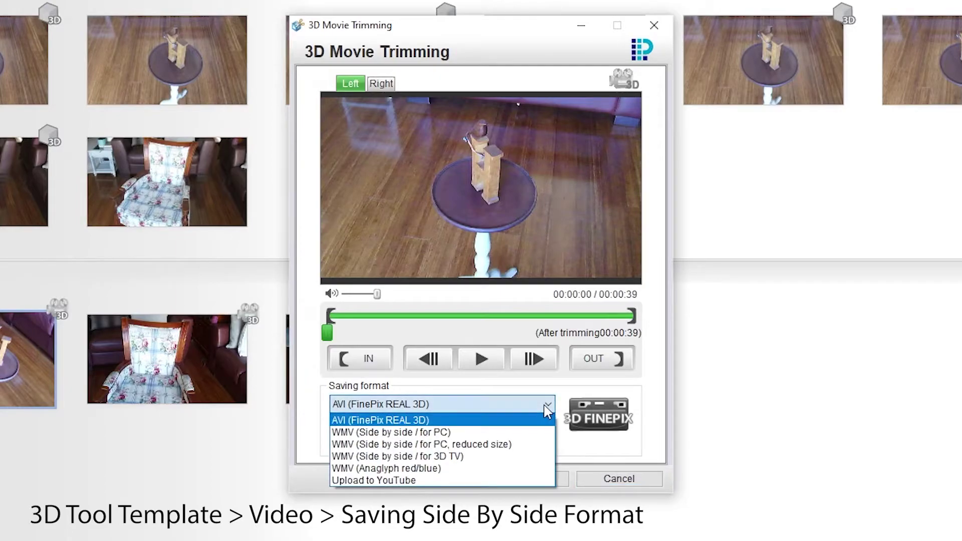
left_click(427, 468)
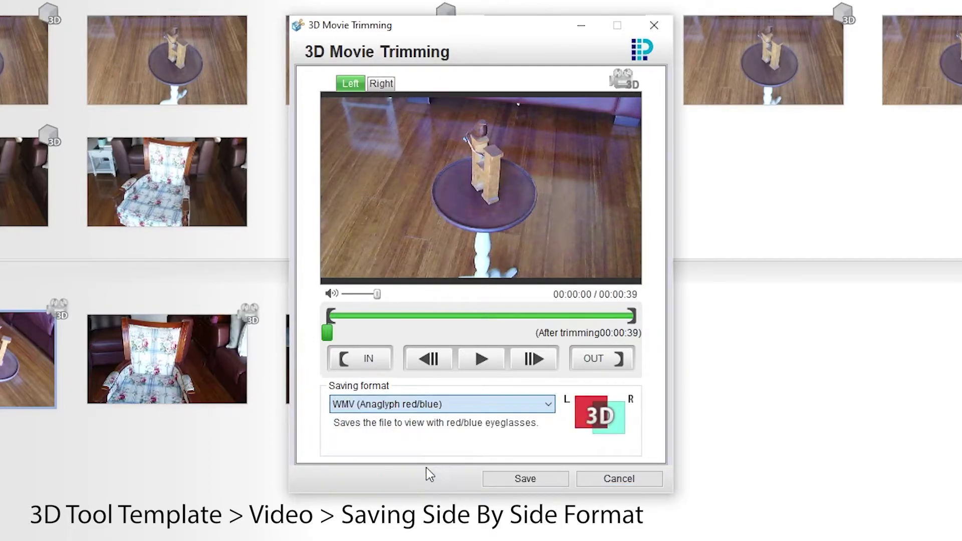
left_click(547, 404)
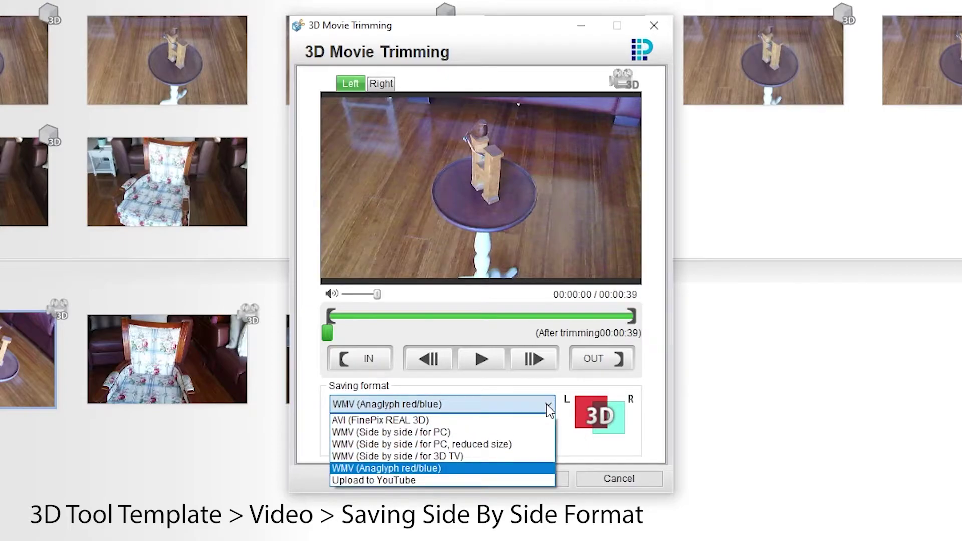
left_click(445, 433)
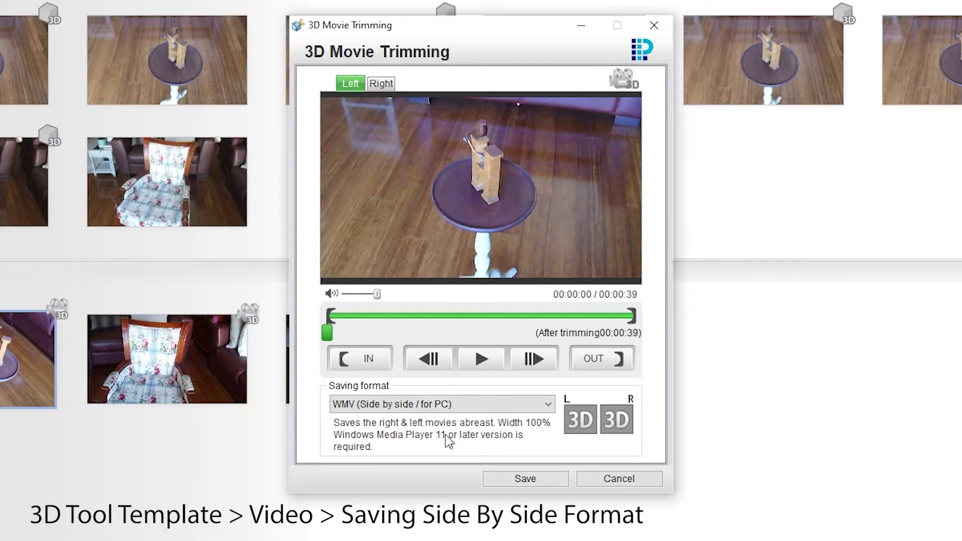
- Compare the WMV (Side by side / for 3D TV) and WMV (Side by side / for PC, reduced size) saving formats
left_click(548, 405)
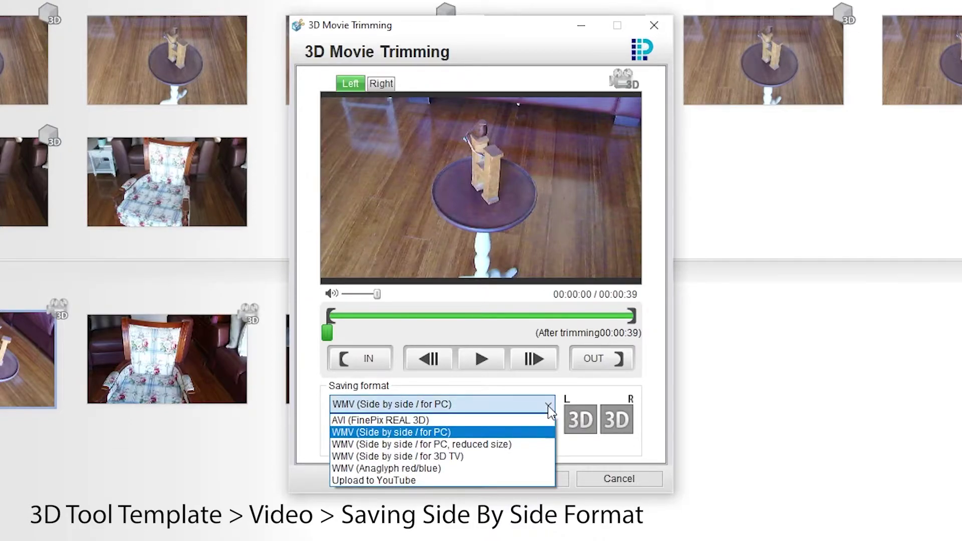
left_click(513, 456)
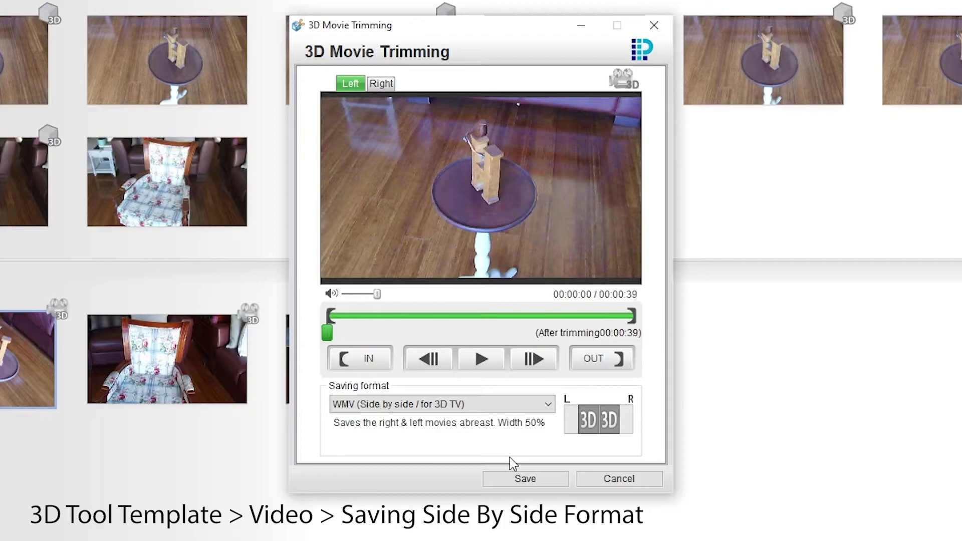
left_click(548, 406)
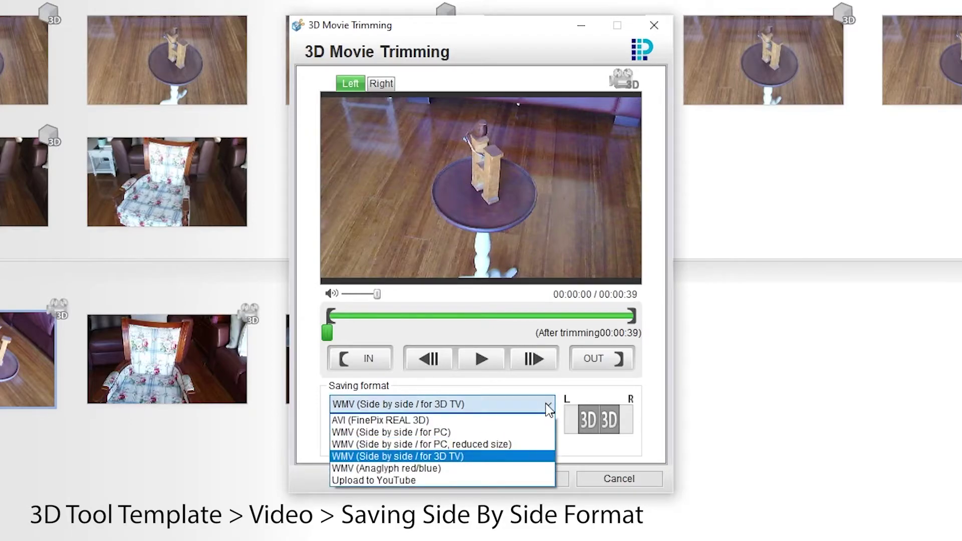
left_click(452, 445)
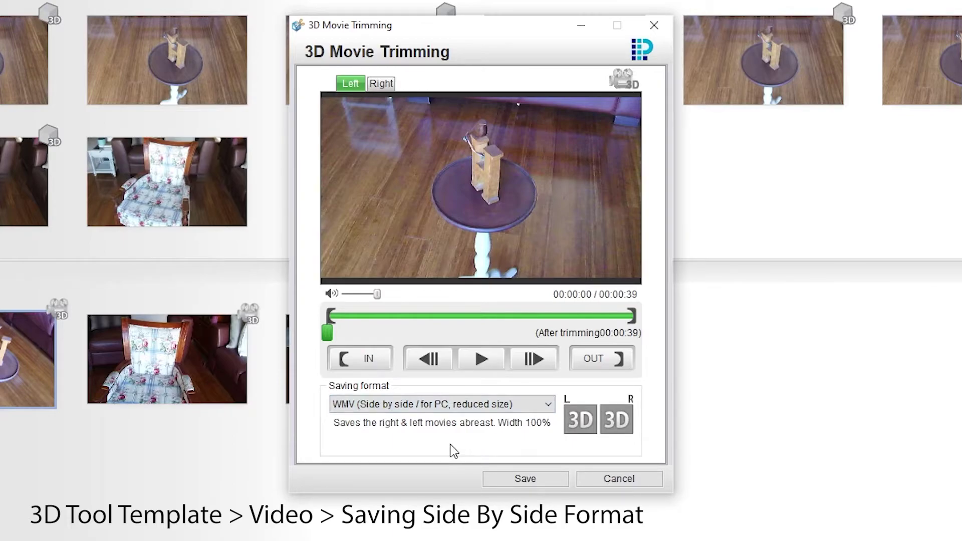
left_click(547, 406)
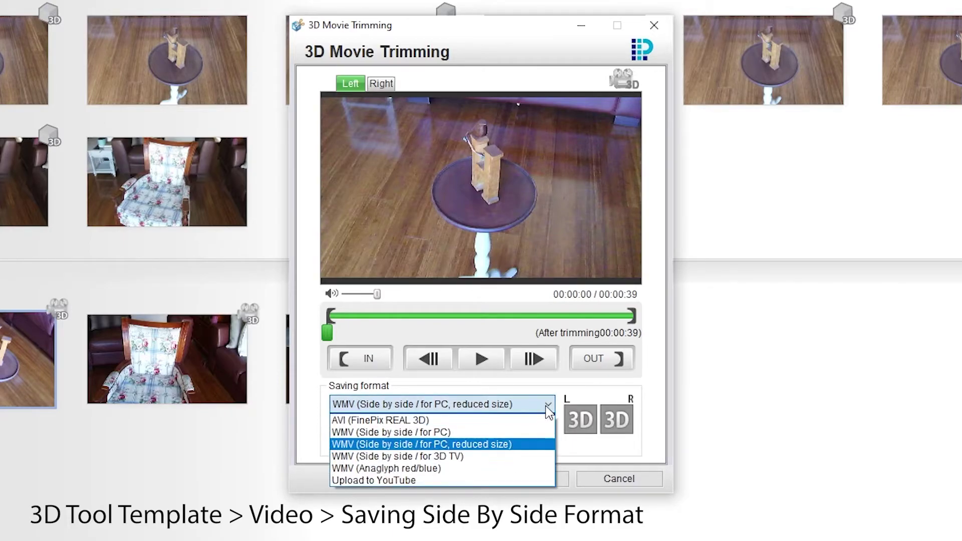
left_click(447, 476)
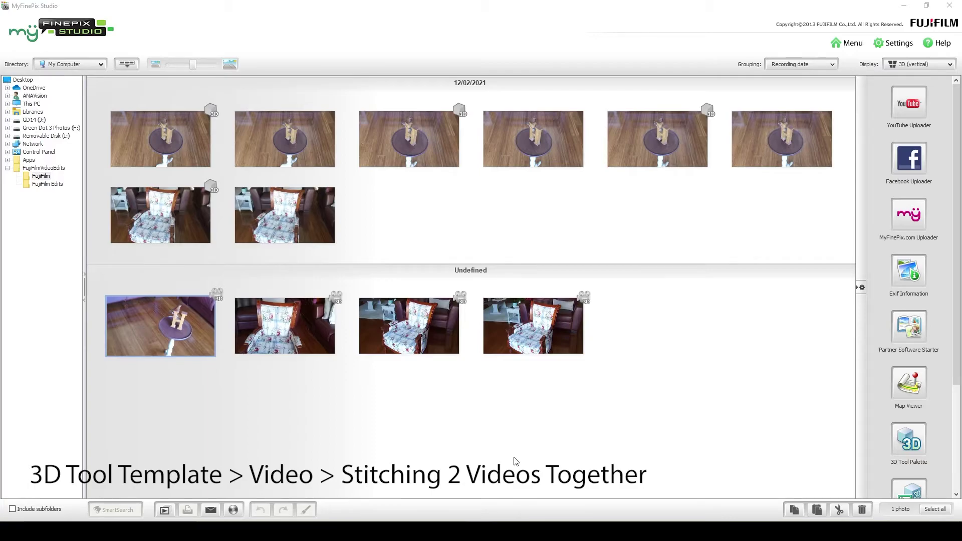
- Open the first two 3D movies in 3D Movie Stitching and switch their order so the chair movie comes first
left_click(191, 334)
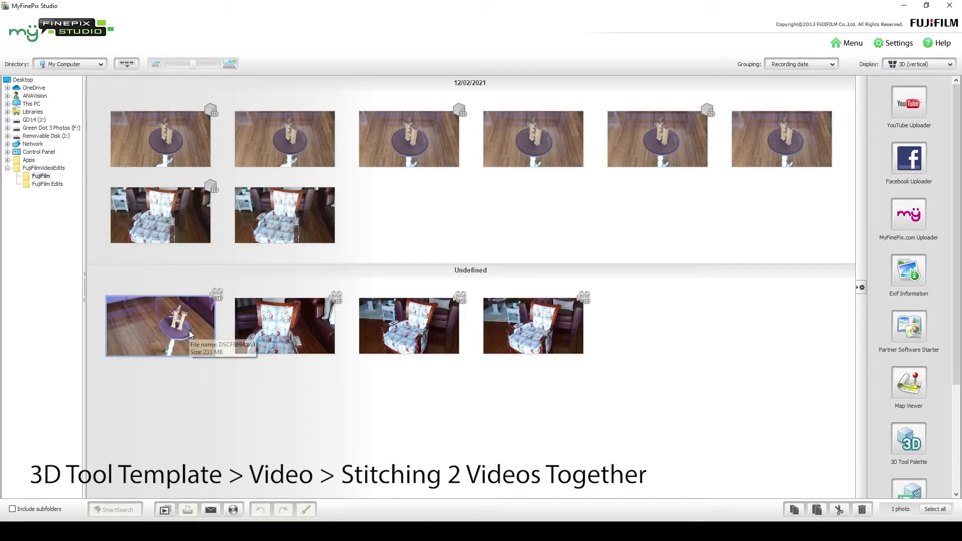
left_click(278, 323, "ctrl")
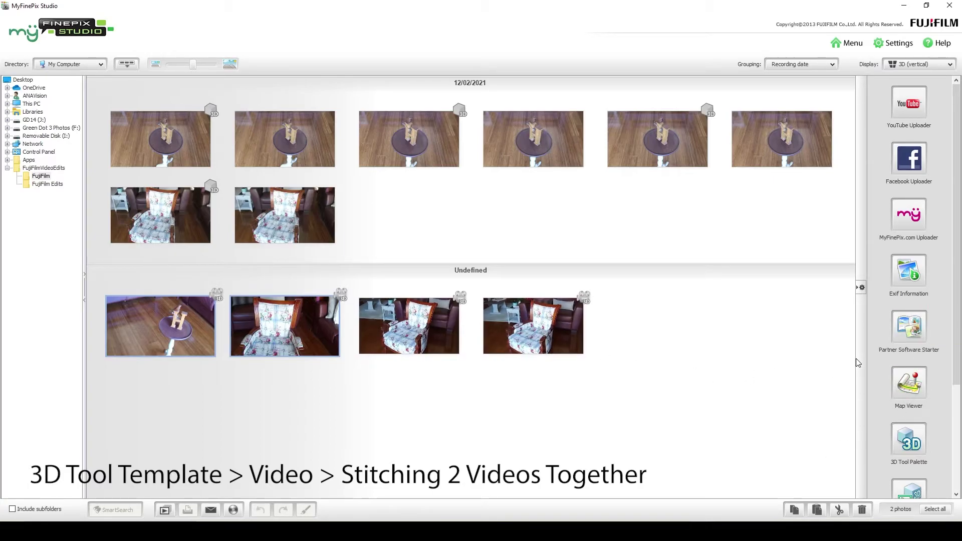
left_click(905, 444)
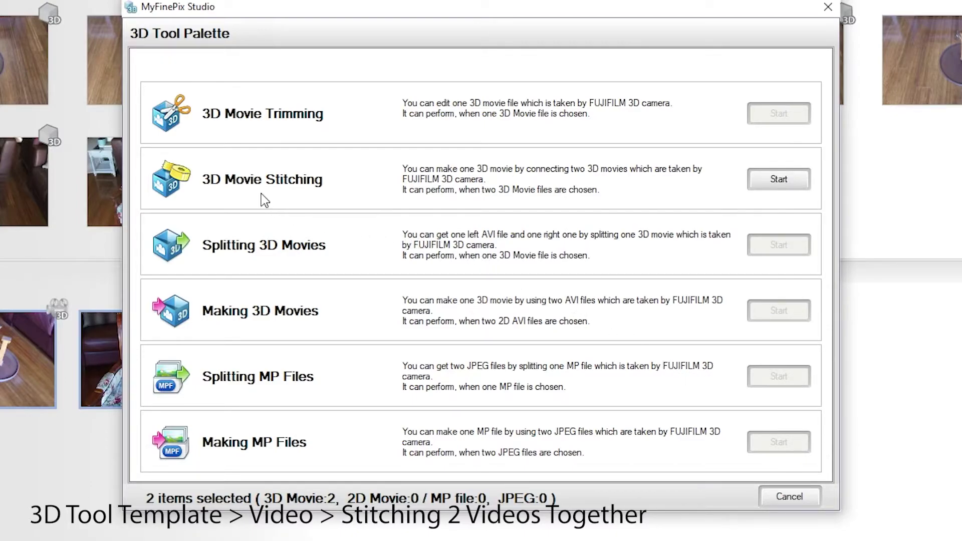
left_click(769, 180)
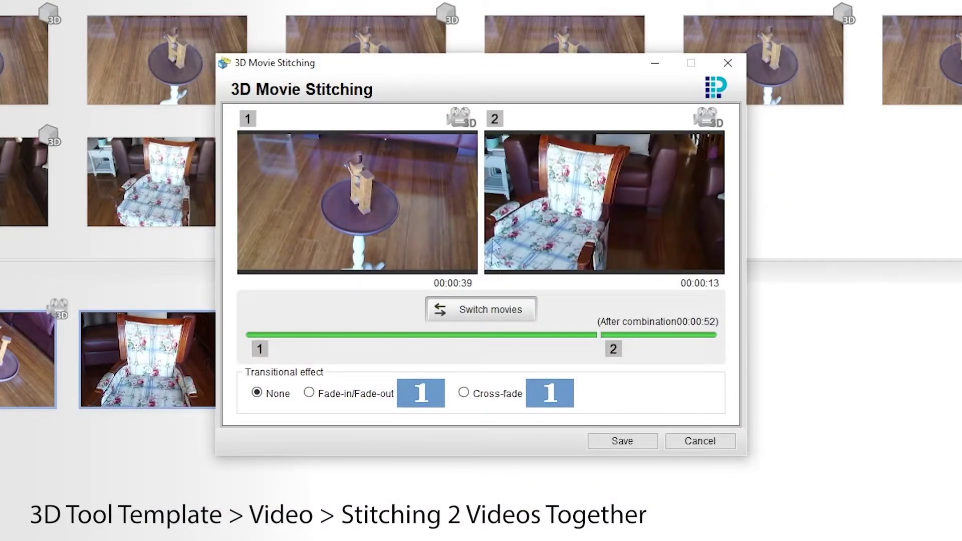
left_click(490, 312)
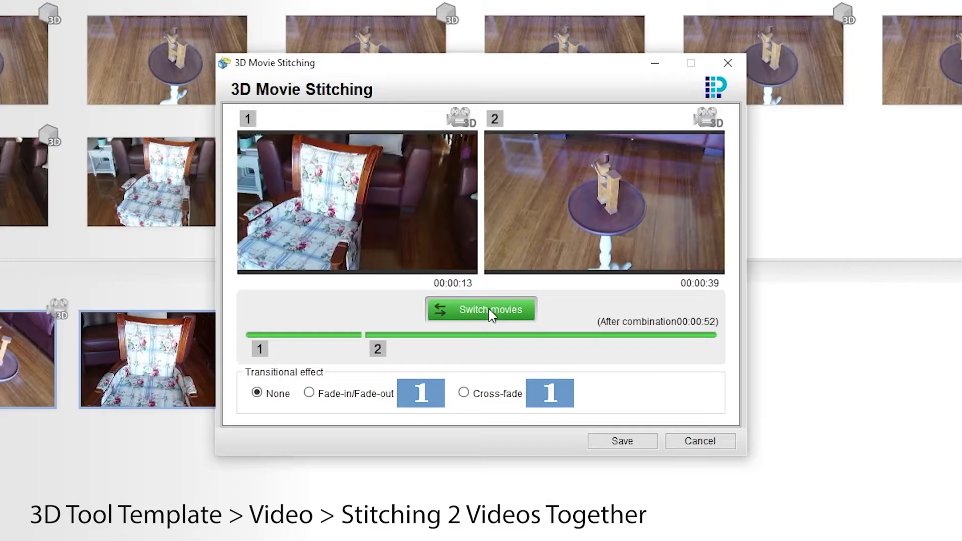
- Switch the stitching order back, try the Cross-fade, Fade-in/Fade-out and None transitional effects, and cancel the stitching
left_click(490, 312)
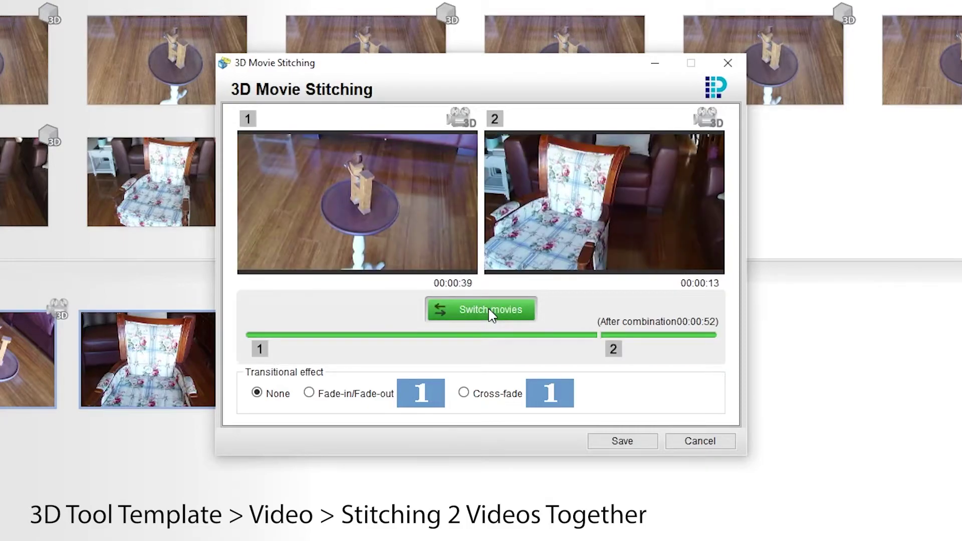
left_click(462, 393)
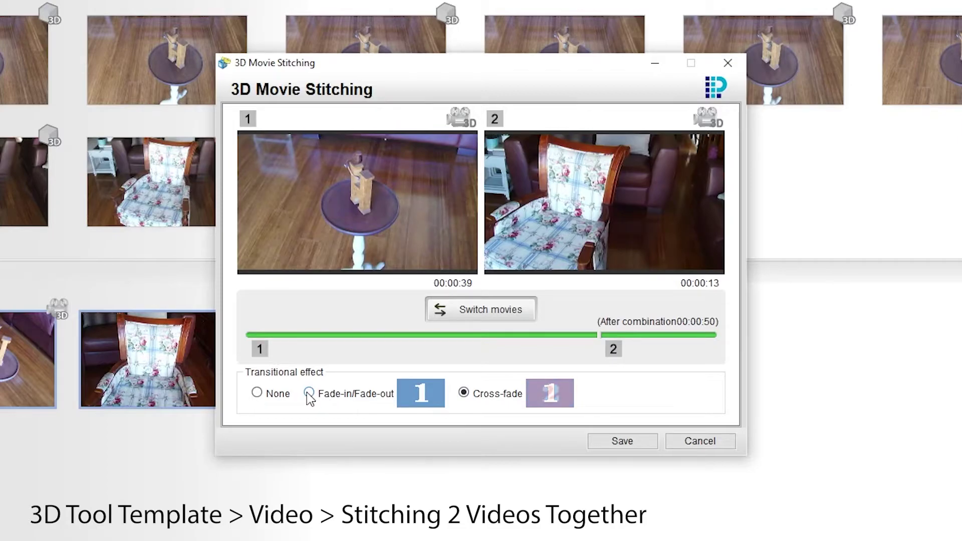
left_click(309, 394)
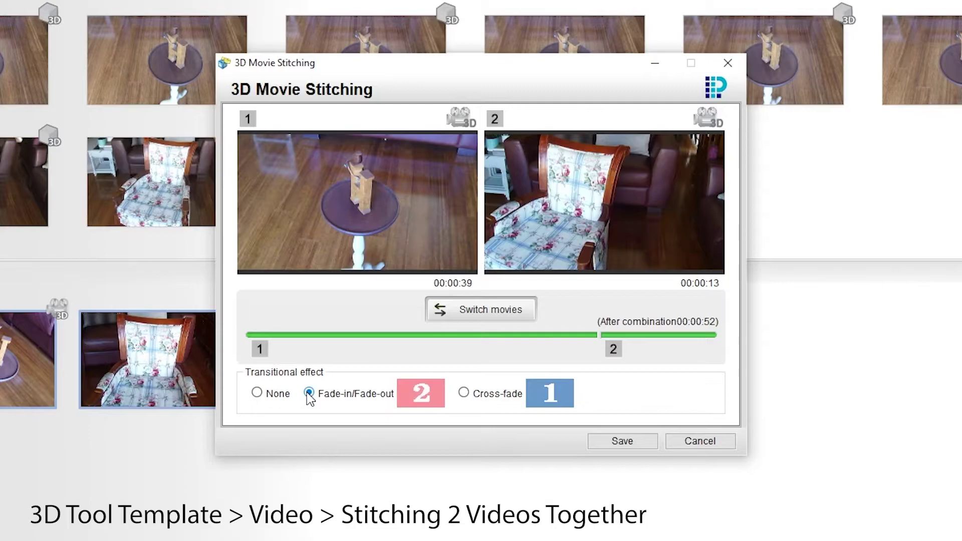
left_click(257, 393)
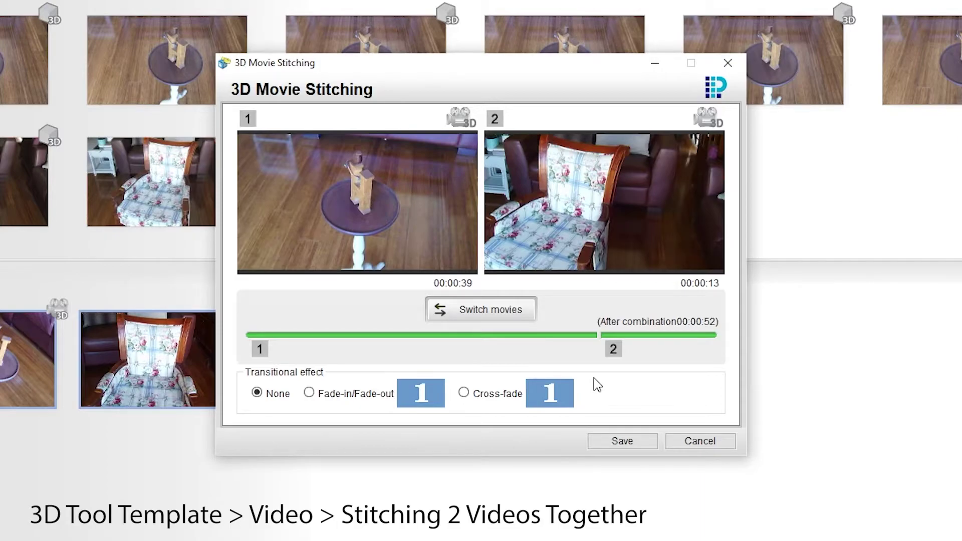
left_click(700, 440)
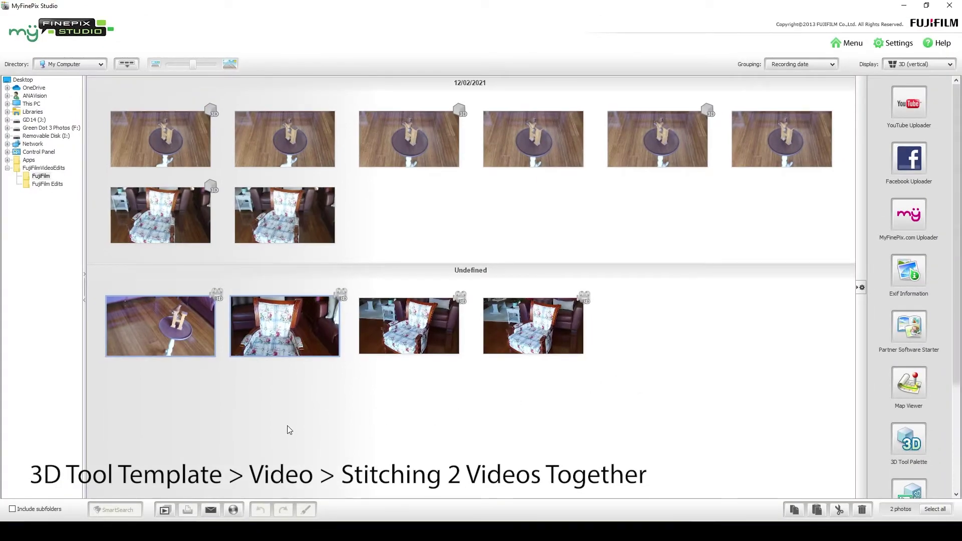
- Select only the first 3D movie, review its available functions in the 3D Tool Palette, and close the palette
left_click(287, 430)
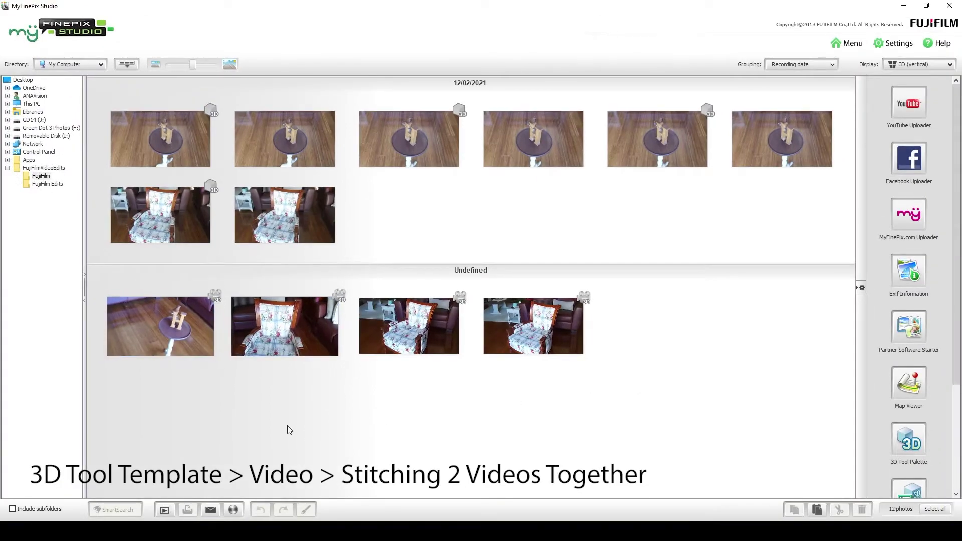
left_click(182, 346)
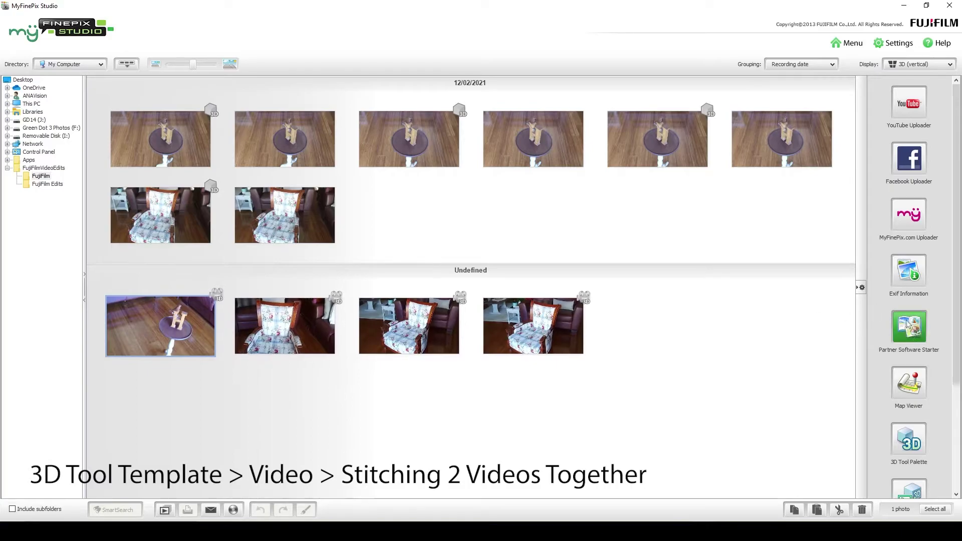
left_click(911, 449)
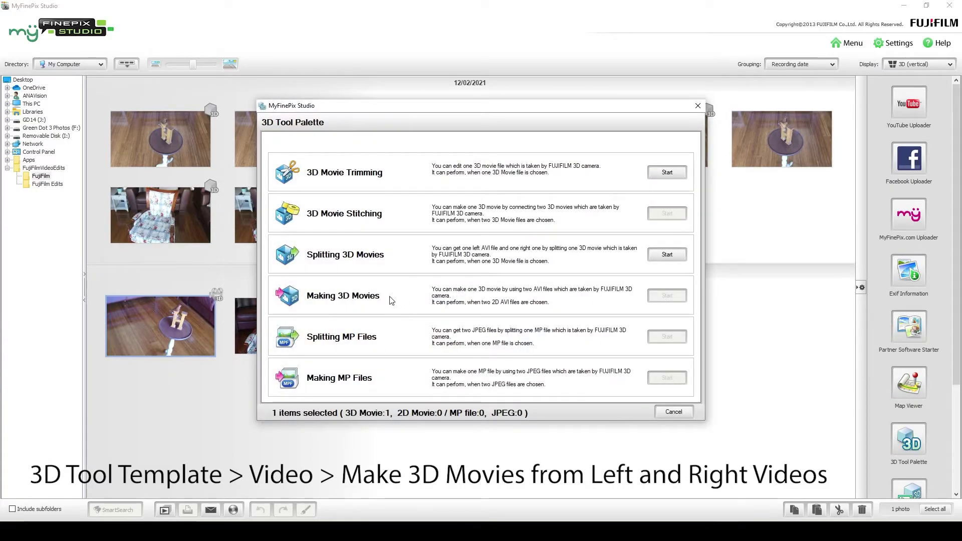
key("Escape")
- Try Making 3D Movies with DSCF6694_r.AVI and DSCF6694_l.AVI from the FujiFilm Edits folder, then cancel the left-file choice
left_click(40, 185)
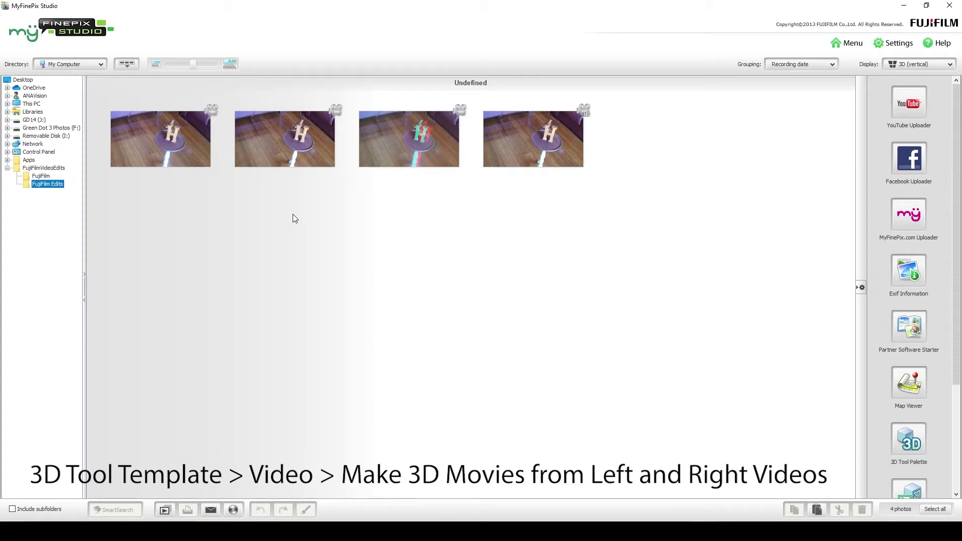
left_click(164, 144)
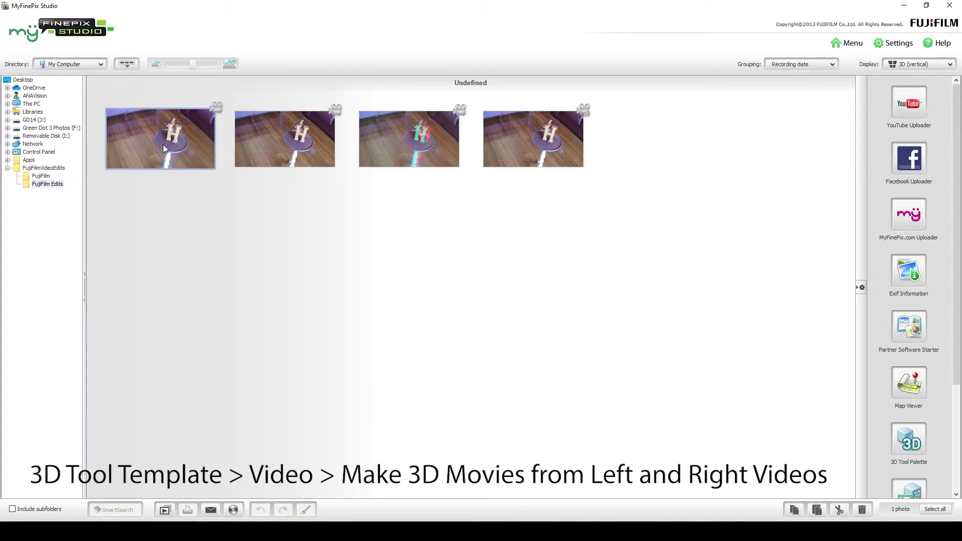
left_click(278, 140, "ctrl")
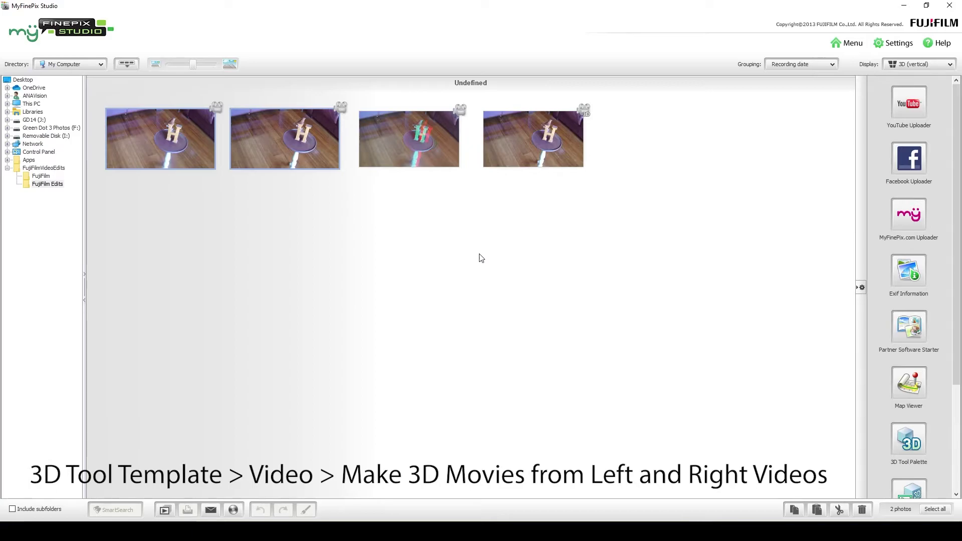
left_click(902, 436)
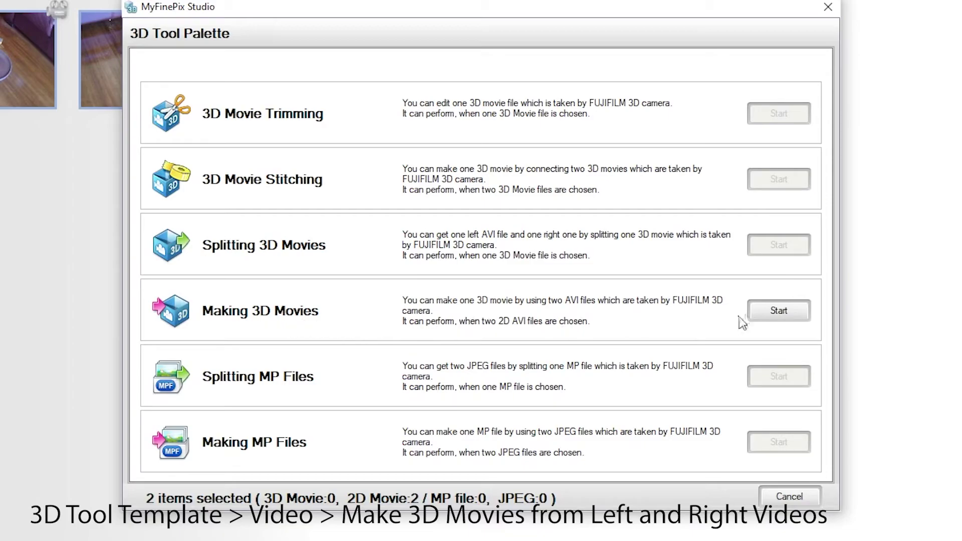
left_click(775, 314)
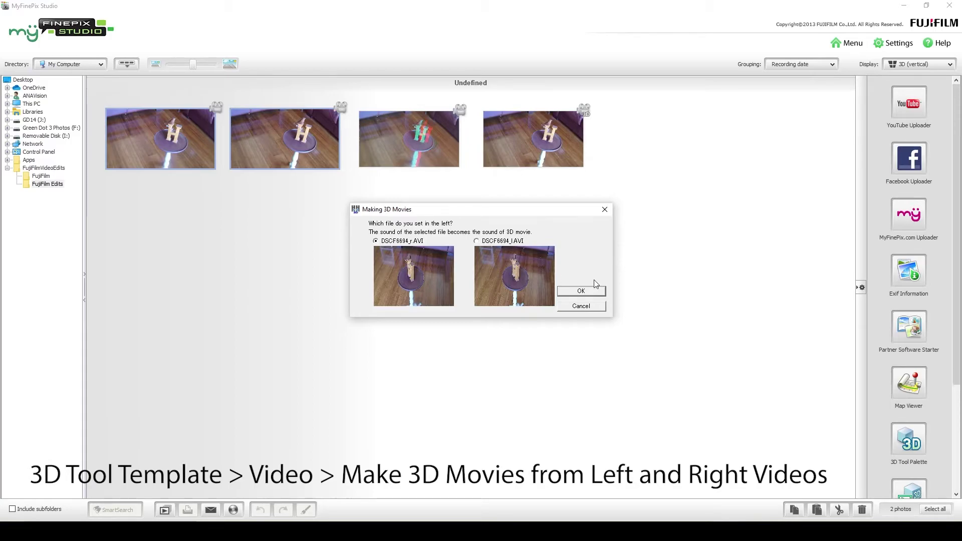
left_click(584, 306)
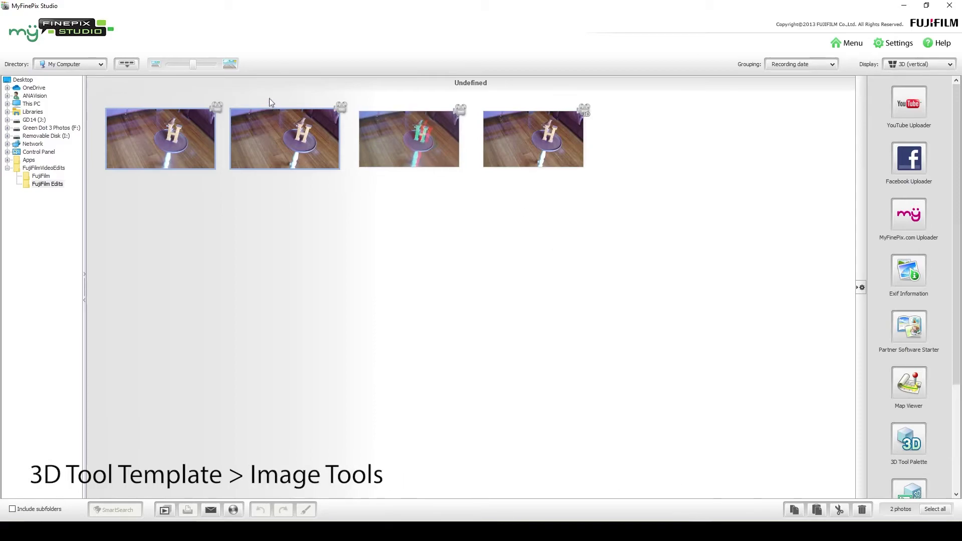
- Return to the FujiFilm folder and open the 3D Tool Palette to view its image tools
left_click(41, 176)
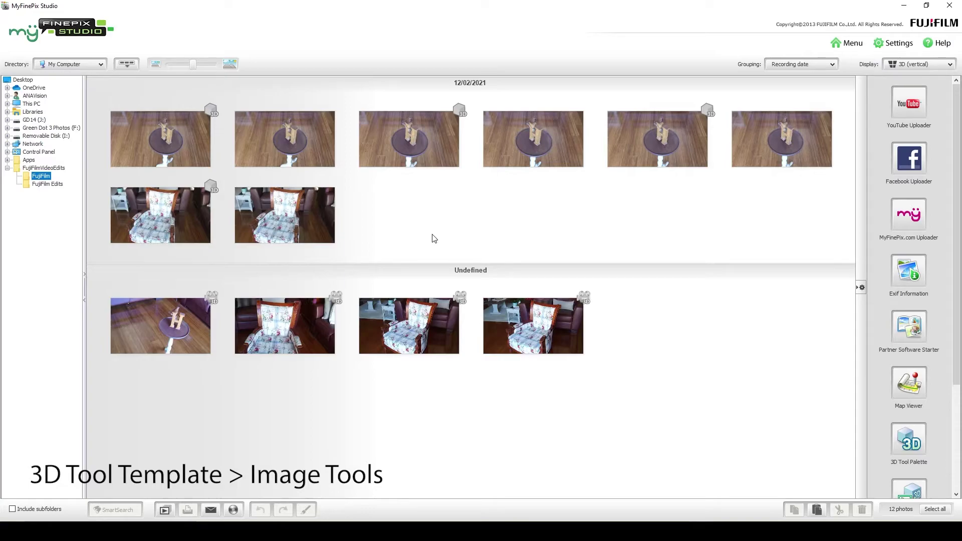
left_click(915, 444)
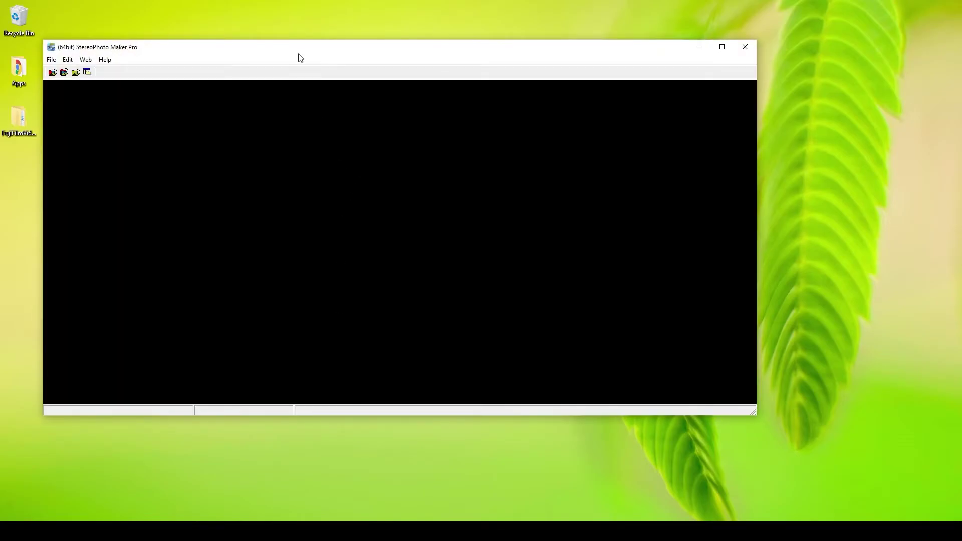
- Maximise StereoPhoto Maker Pro, open DSCF6693.MPO as a side-by-side stereo image and display it as a colour anaglyph
double_click(300, 52)
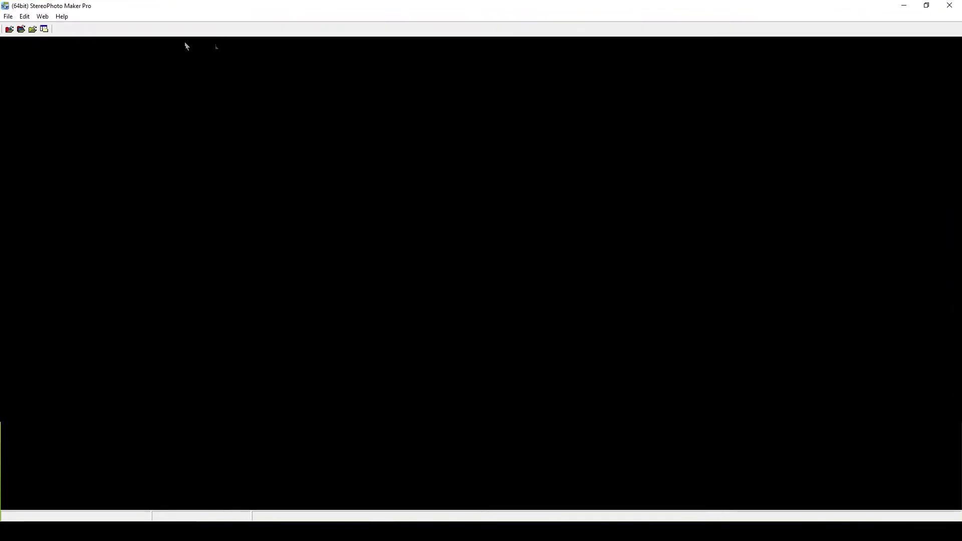
left_click(9, 17)
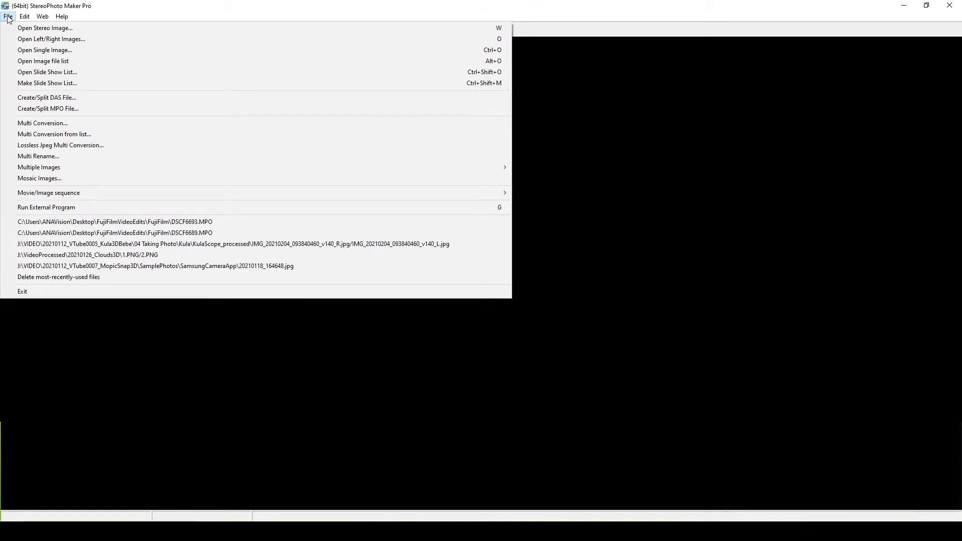
left_click(18, 29)
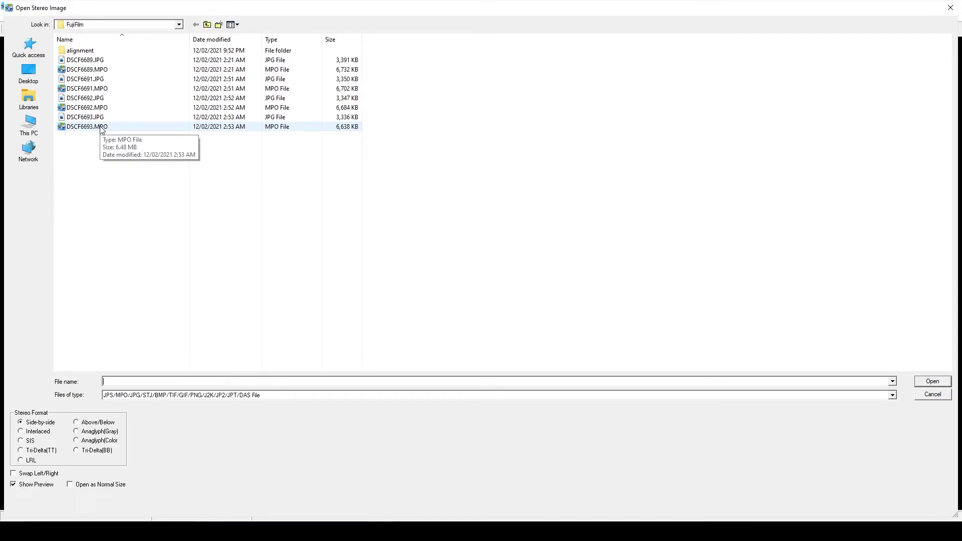
left_click(102, 127)
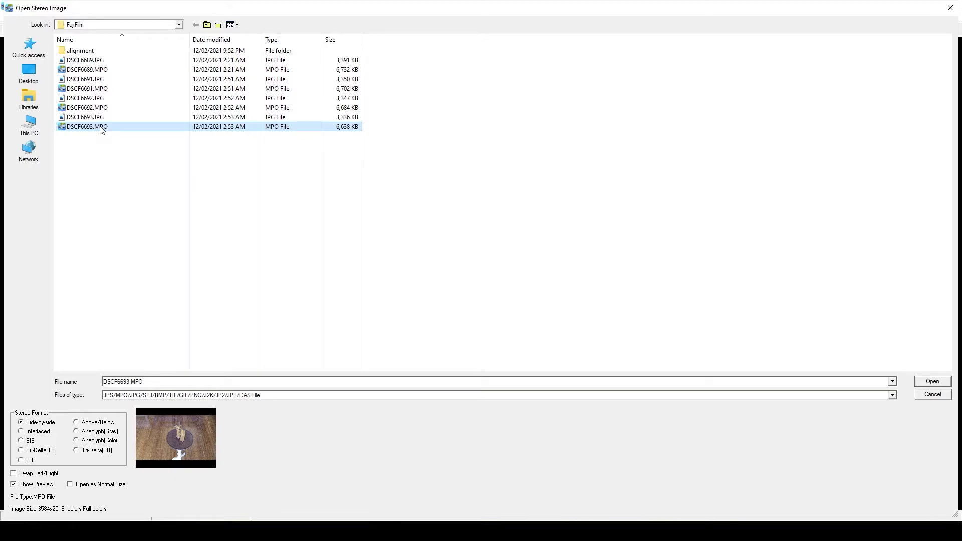
left_click(929, 382)
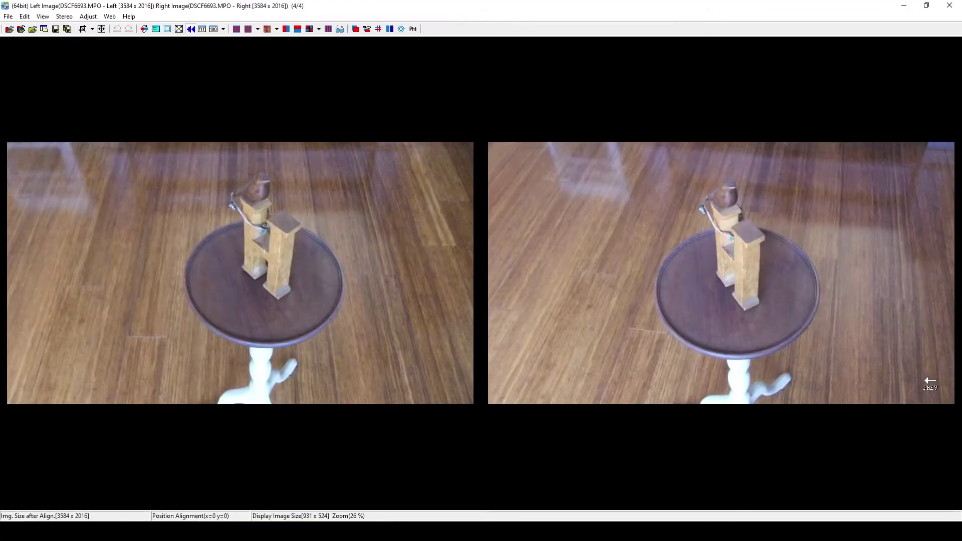
left_click(267, 29)
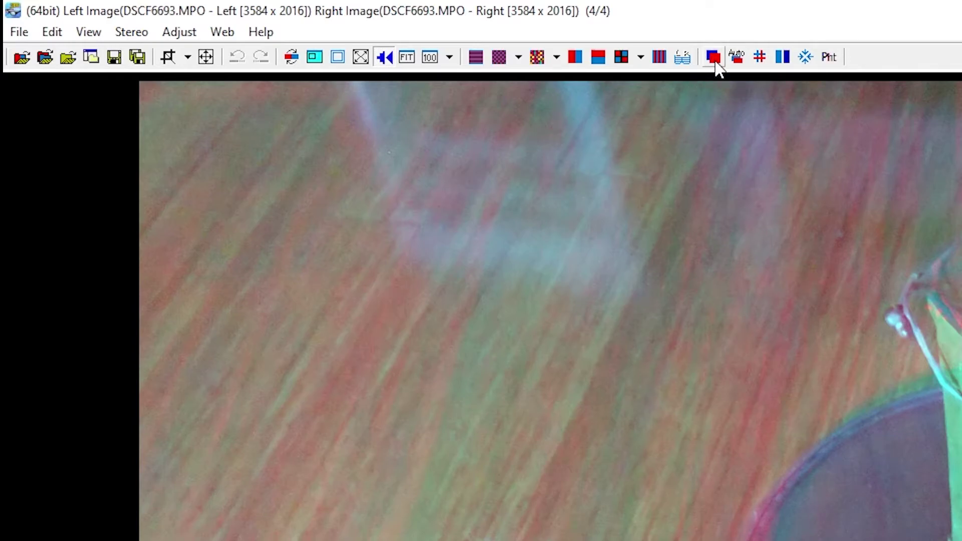
- Try aligning the stereo pair in Easy Adjustment with a horizontal position of 77 and a vertical position of 110
left_click(714, 62)
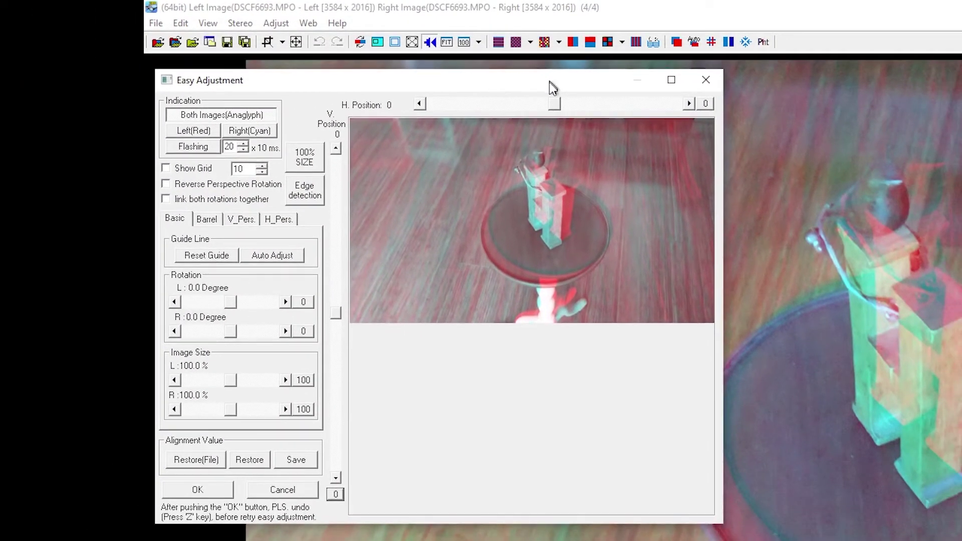
left_click_drag(554, 106, 562, 108)
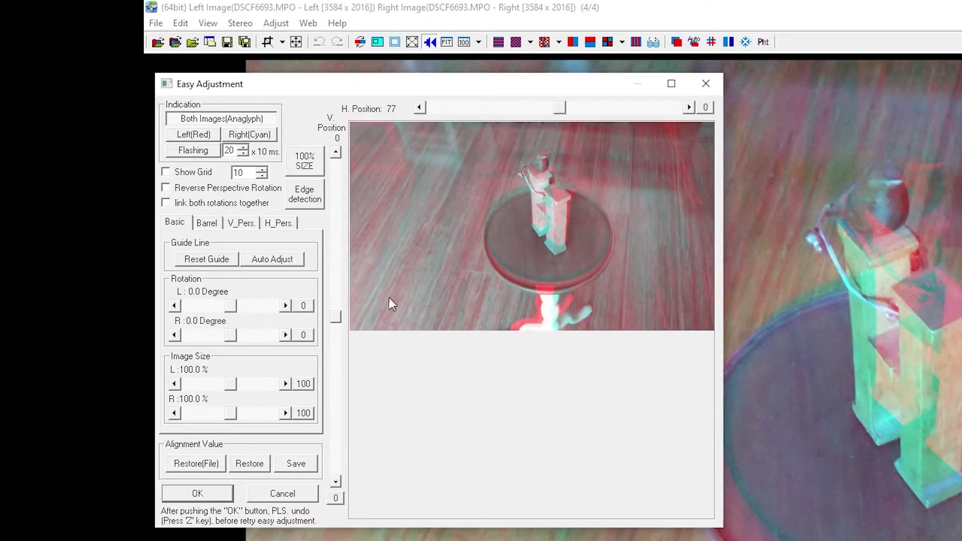
left_click_drag(336, 326, 338, 315)
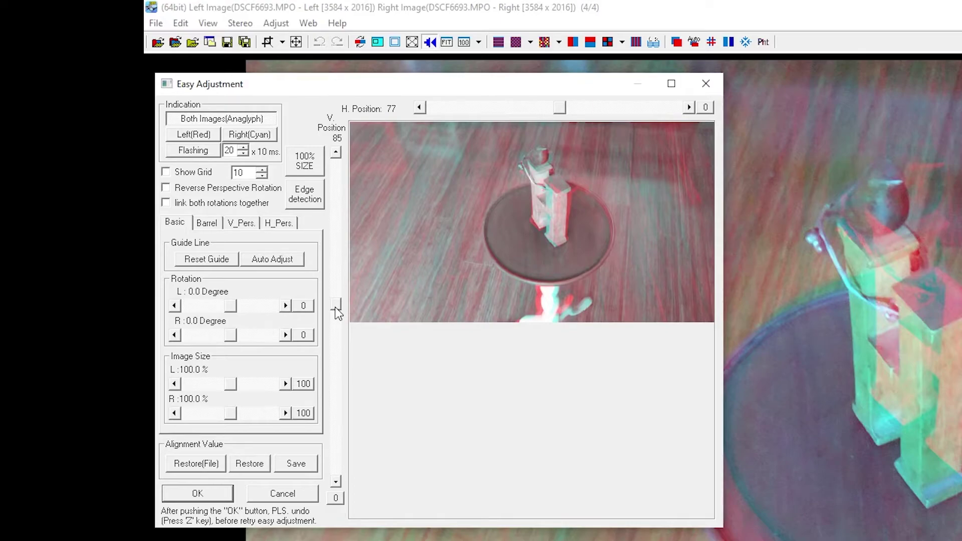
left_click_drag(338, 314, 338, 311)
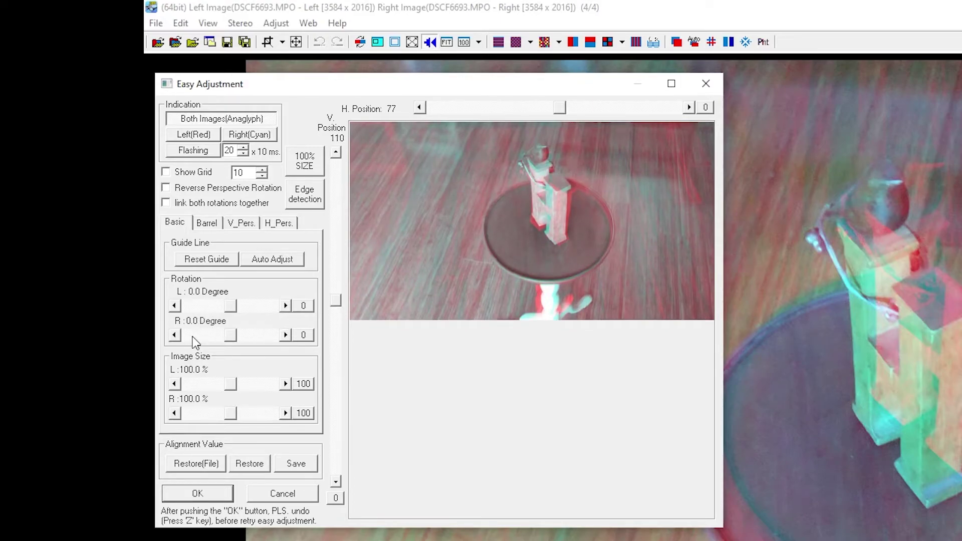
- Examine the barrel distortion, vertical perspective and basic settings in Easy Adjustment, then cancel the adjustment
left_click(210, 223)
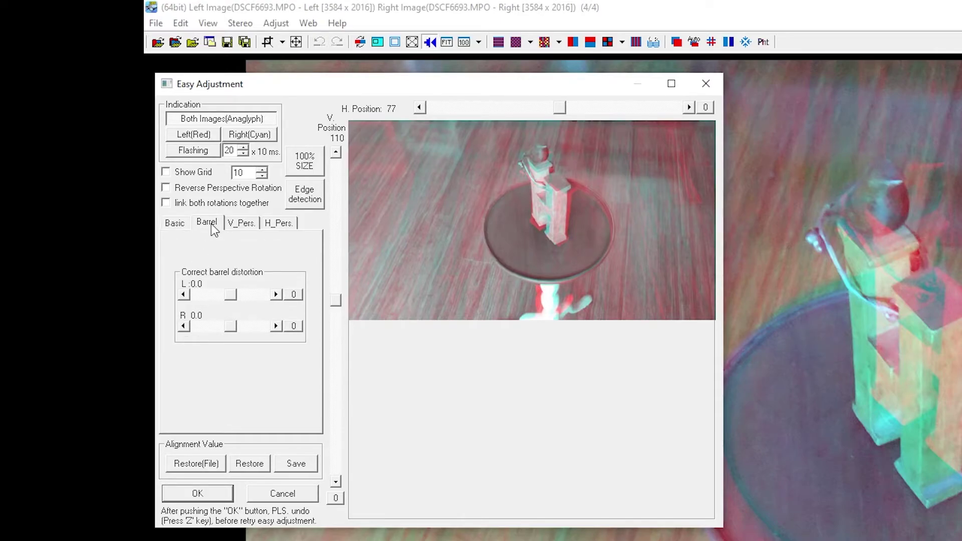
left_click(243, 224)
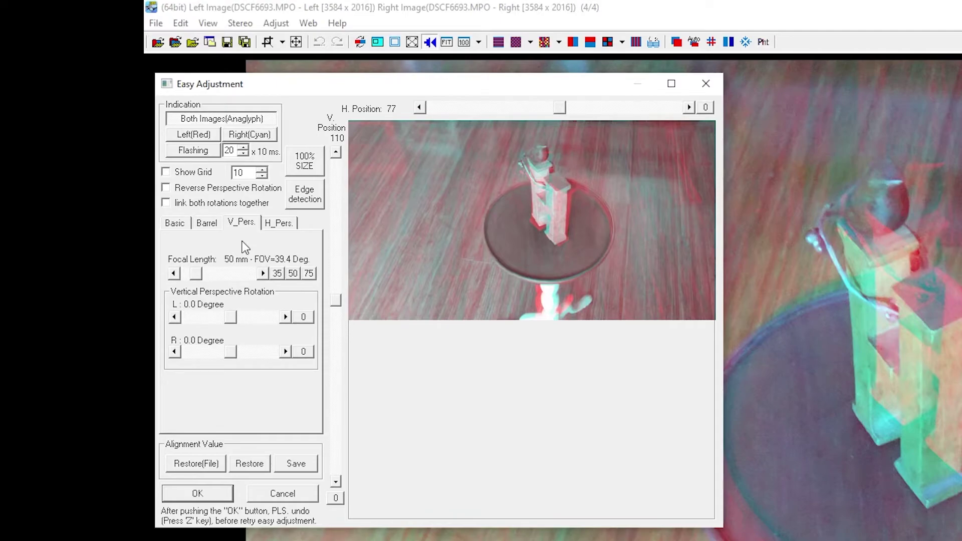
left_click(173, 224)
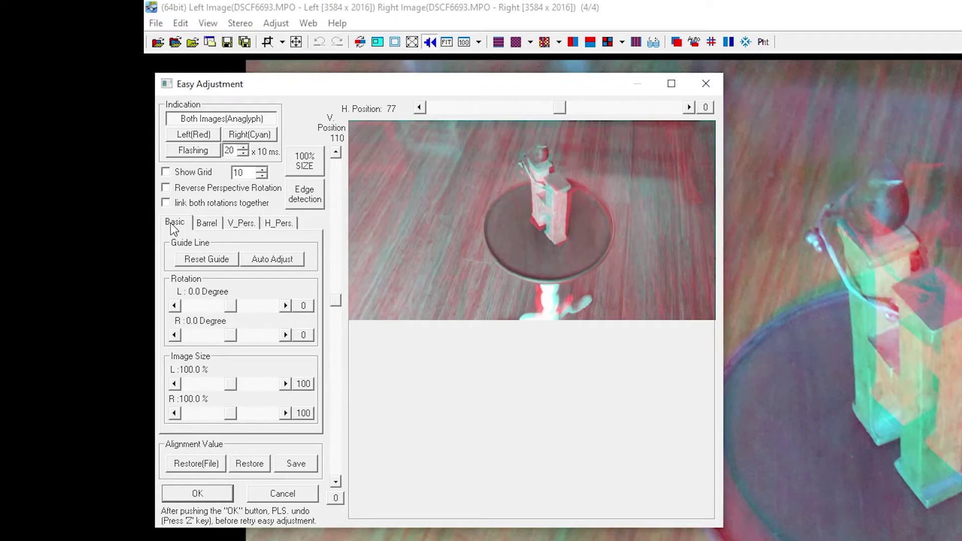
left_click(283, 493)
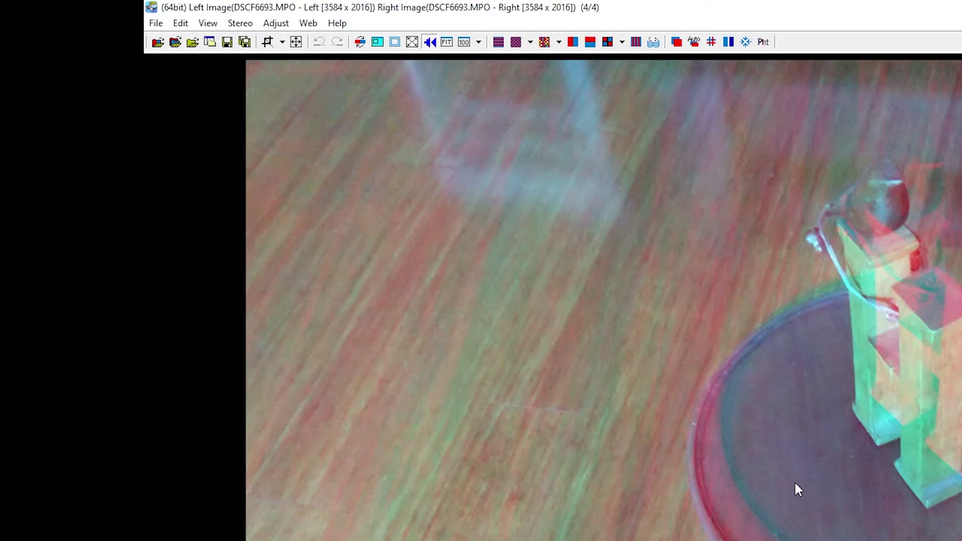
- Run automatic alignment on the DSCF6693.MPO stereo pair
left_click(695, 43)
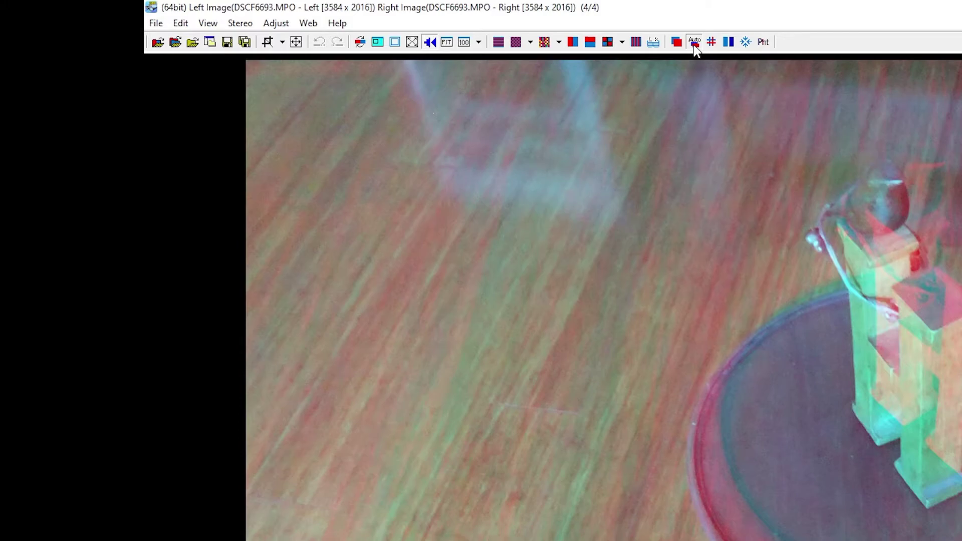